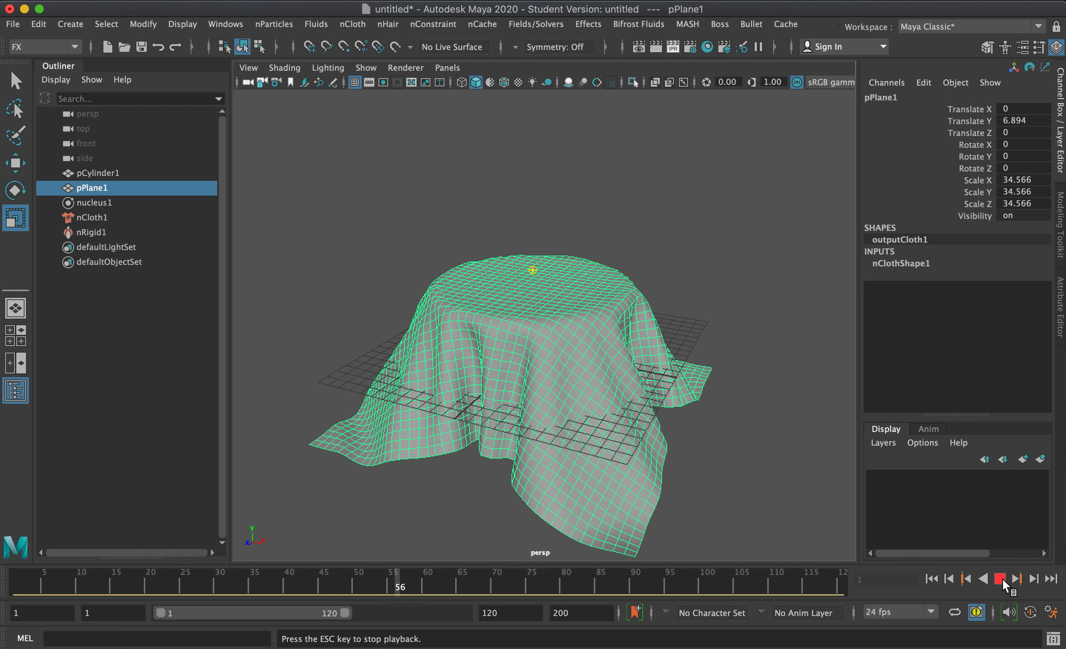
Step: Stop the simulation playback and inspect the draped cloth plane from several sides
{"action": "left_click", "coordinate": [1001, 580]}
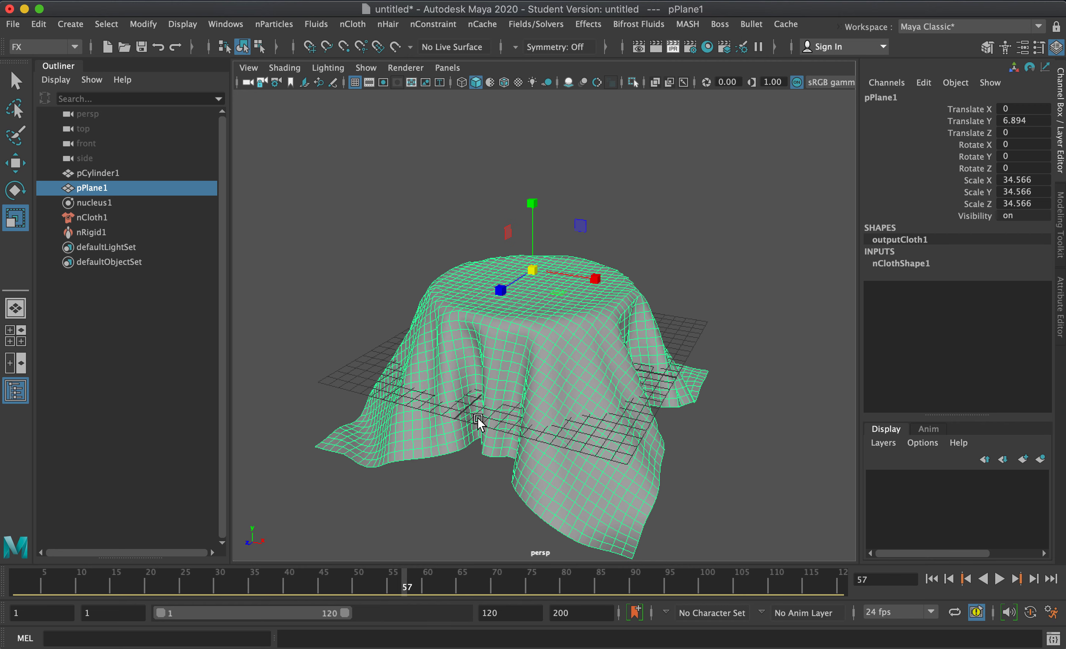
{"action": "left_click_drag", "start_coordinate": [709, 374], "coordinate": [456, 421], "text": "alt"}
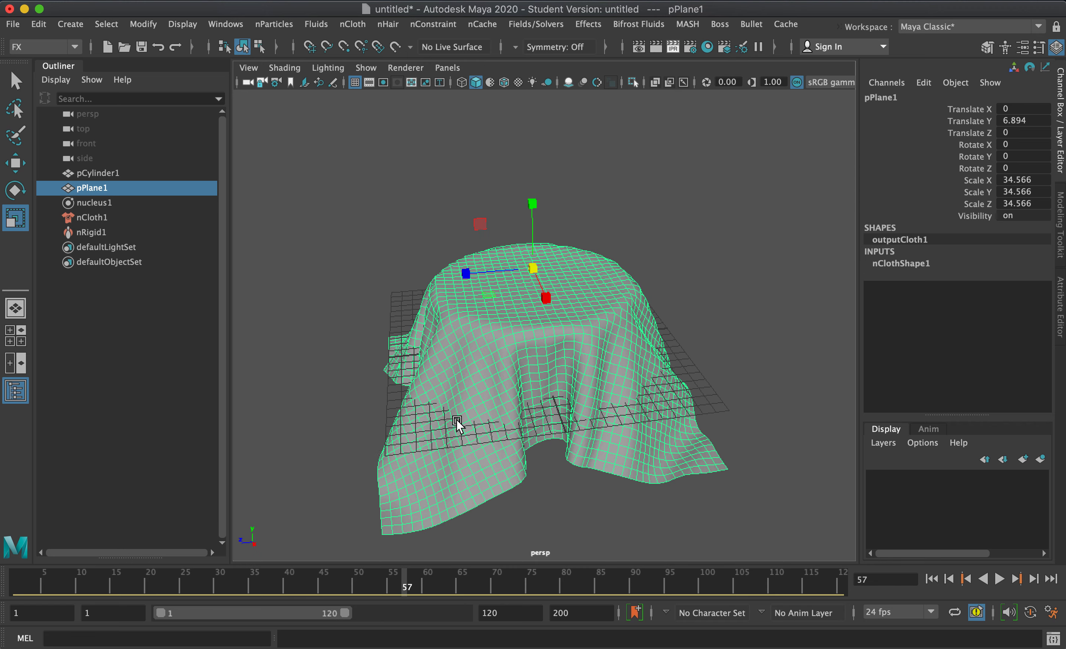
{"action": "mouse_move", "coordinate": [395, 433]}
{"action": "left_mouse_down", "text": "alt"}
{"action": "mouse_move", "coordinate": [436, 422]}
{"action": "mouse_move", "coordinate": [385, 430]}
{"action": "left_mouse_up", "text": "alt"}
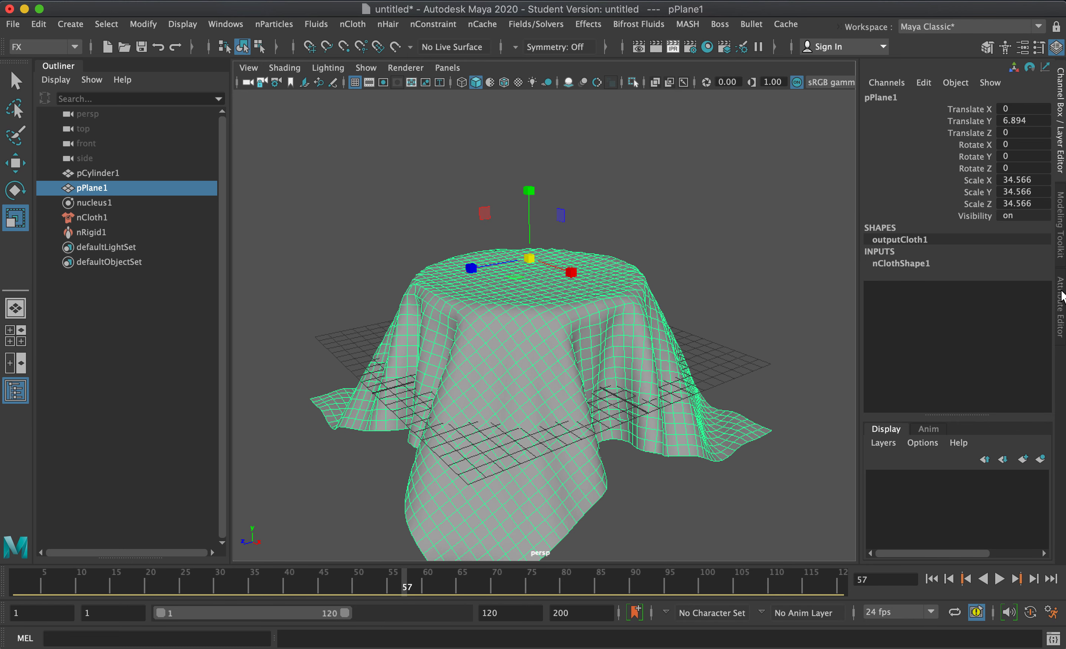
Step: Show the nClothShape1 attributes and expand the Wind Field Generation, Dynamic Properties Maps and Force Field Generation sections
{"action": "left_click", "coordinate": [1061, 298]}
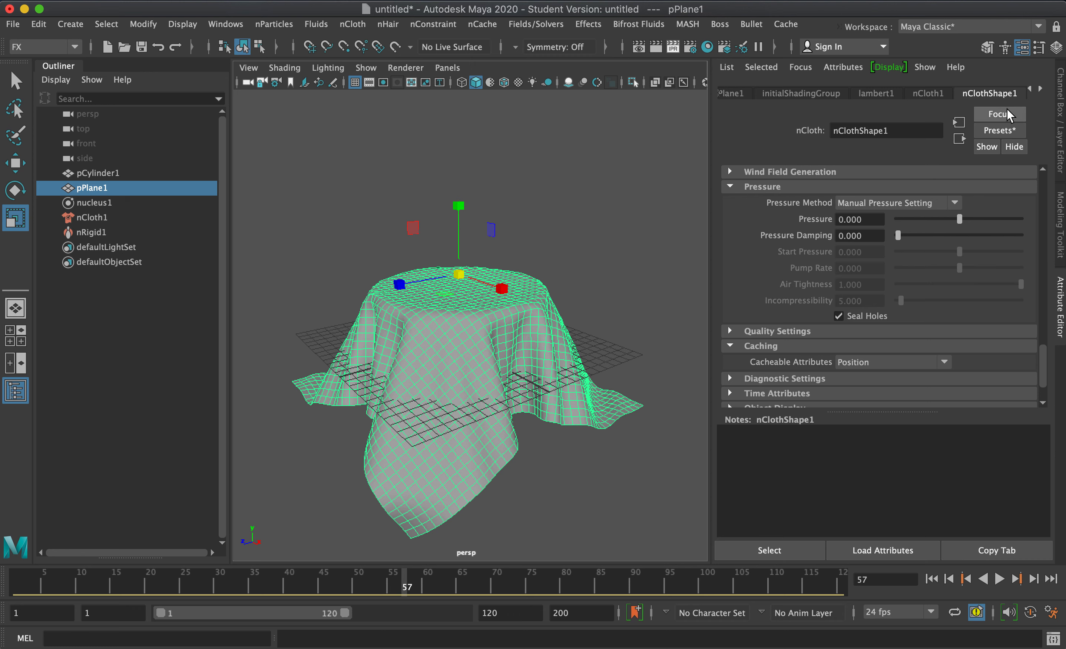
{"action": "left_click", "coordinate": [753, 171]}
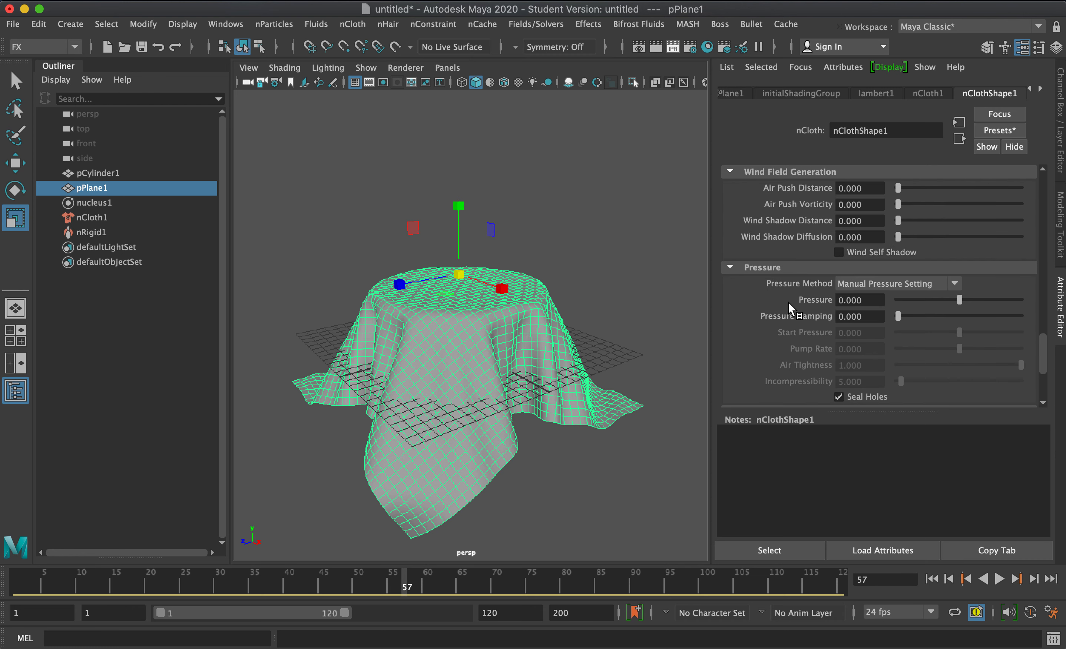
{"action": "scroll", "coordinate": [788, 307], "scroll_direction": "up", "scroll_amount": 3}
{"action": "scroll", "coordinate": [783, 297], "scroll_direction": "up", "scroll_amount": 2}
{"action": "left_click", "coordinate": [760, 274]}
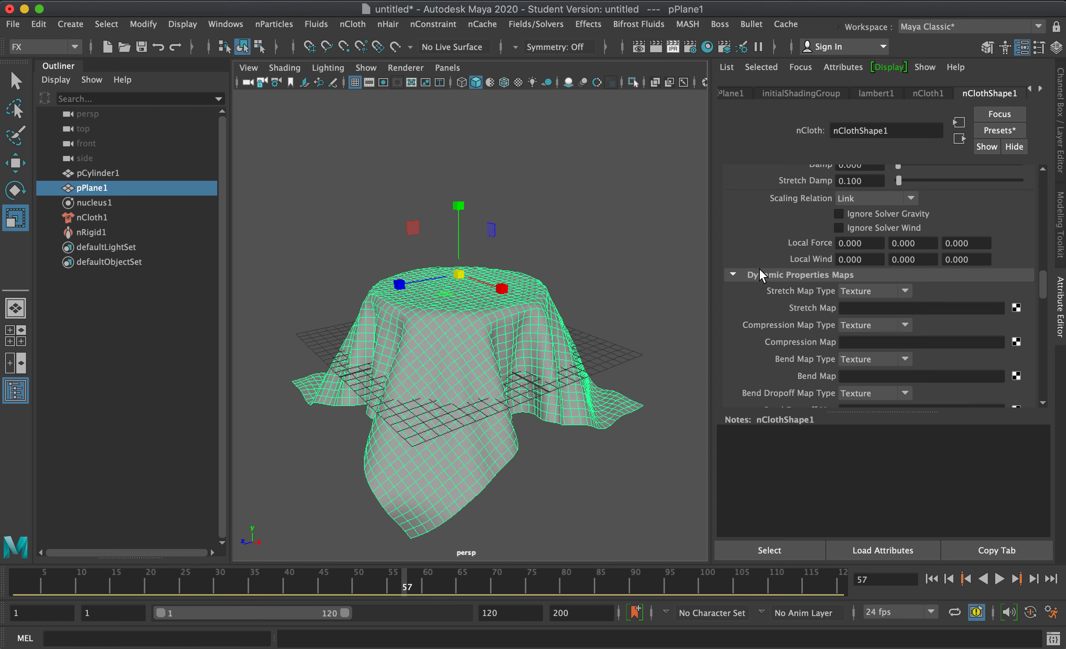
{"action": "scroll", "coordinate": [757, 262], "scroll_direction": "down", "scroll_amount": 15}
{"action": "scroll", "coordinate": [760, 249], "scroll_direction": "down", "scroll_amount": 5}
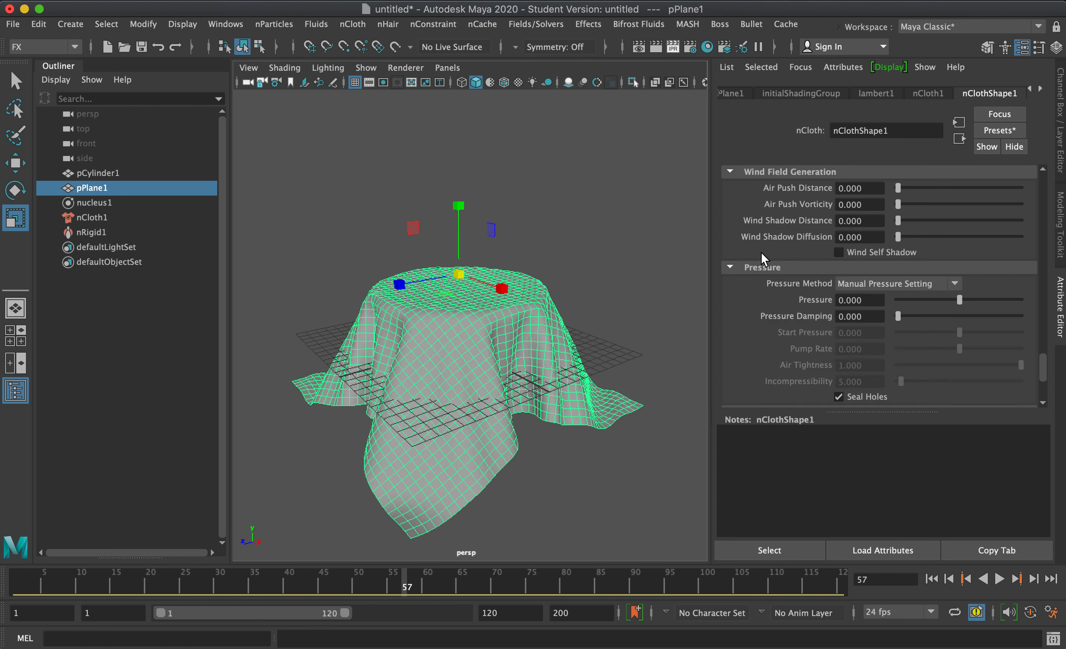
{"action": "scroll", "coordinate": [760, 250], "scroll_direction": "up", "scroll_amount": 3}
{"action": "left_click", "coordinate": [759, 247]}
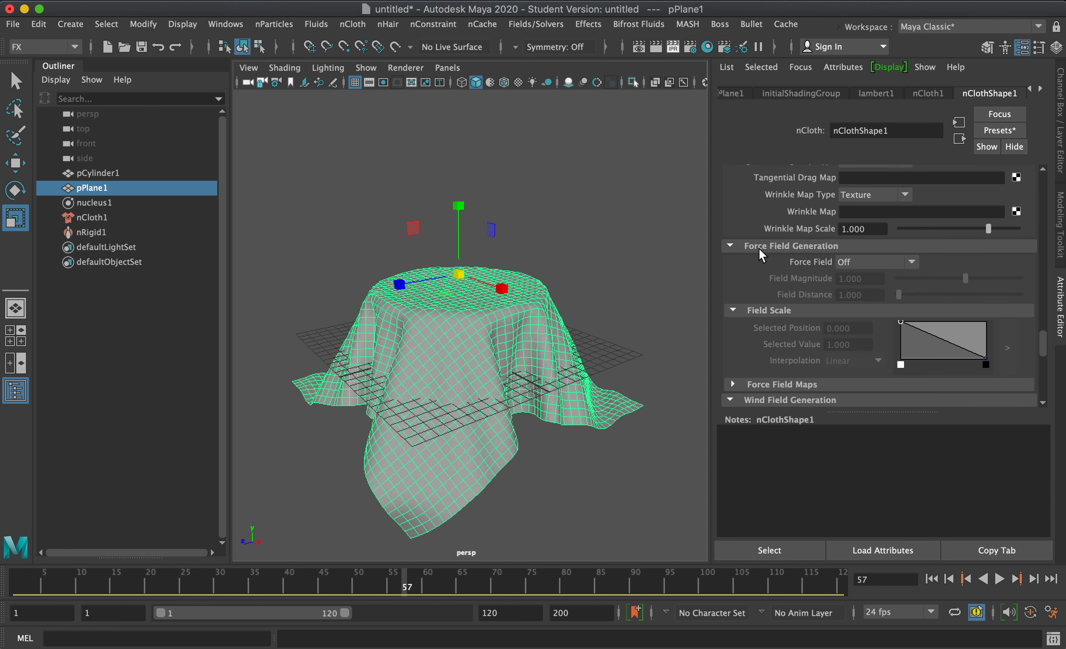
Step: Examine the force field, dynamic and collision attributes of nClothShape1
{"action": "scroll", "coordinate": [758, 249], "scroll_direction": "down", "scroll_amount": 8}
{"action": "scroll", "coordinate": [758, 252], "scroll_direction": "up", "scroll_amount": 8}
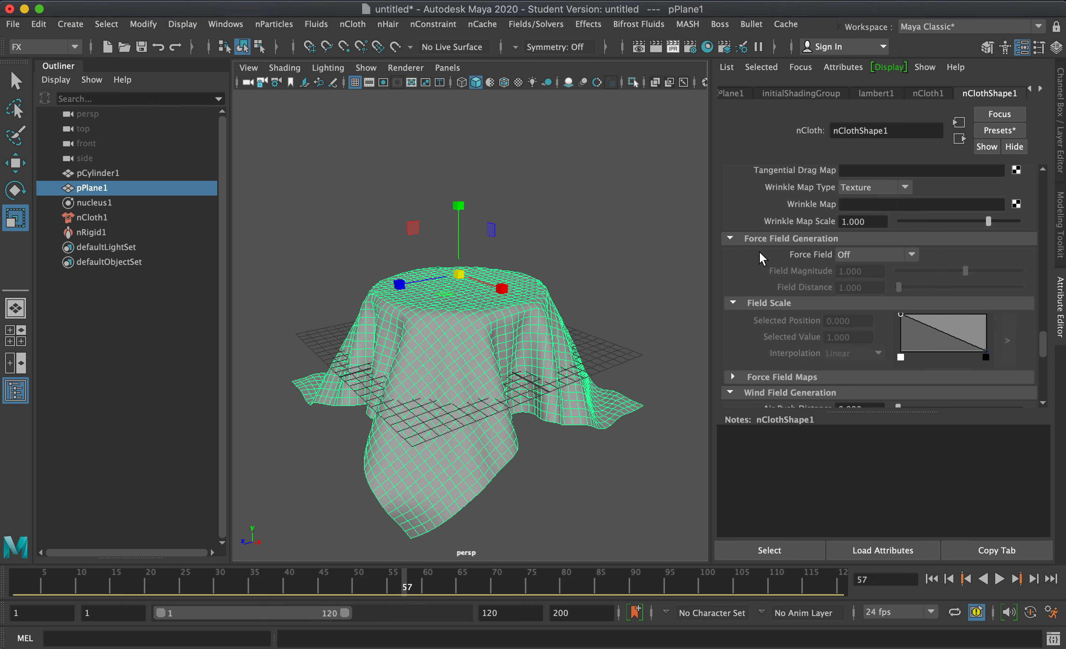
{"action": "scroll", "coordinate": [758, 252], "scroll_direction": "up", "scroll_amount": 10}
{"action": "scroll", "coordinate": [765, 348], "scroll_direction": "down", "scroll_amount": 2}
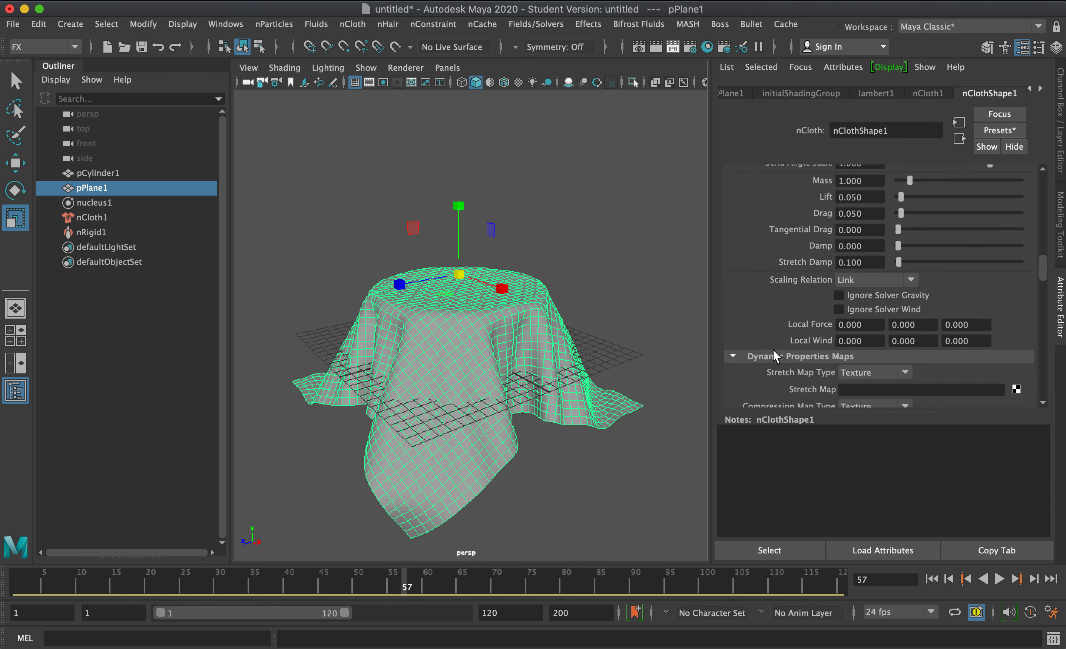
{"action": "scroll", "coordinate": [772, 356], "scroll_direction": "down", "scroll_amount": 2}
{"action": "left_click", "coordinate": [747, 312]}
{"action": "scroll", "coordinate": [759, 313], "scroll_direction": "up", "scroll_amount": 8}
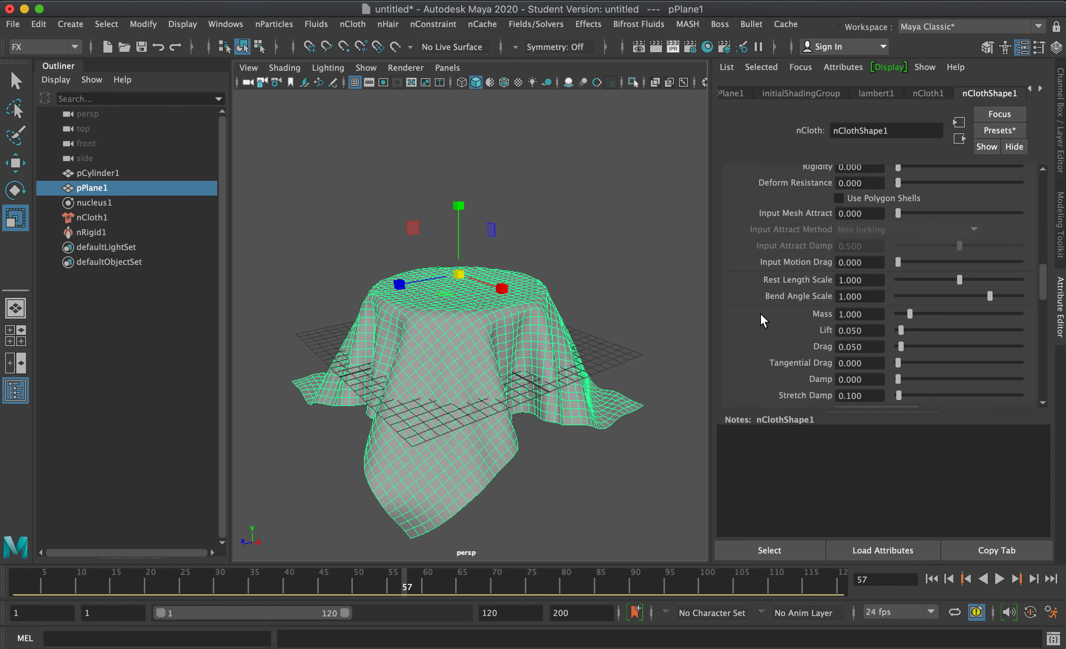
{"action": "scroll", "coordinate": [777, 273], "scroll_direction": "up", "scroll_amount": 4}
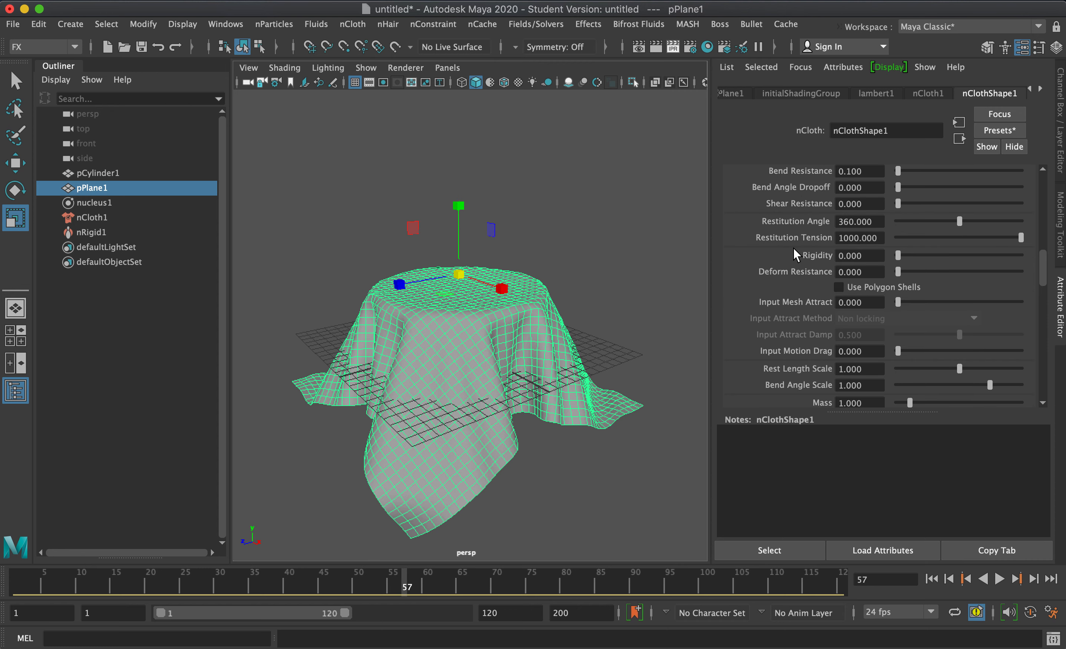
{"action": "scroll", "coordinate": [801, 243], "scroll_direction": "up", "scroll_amount": 6}
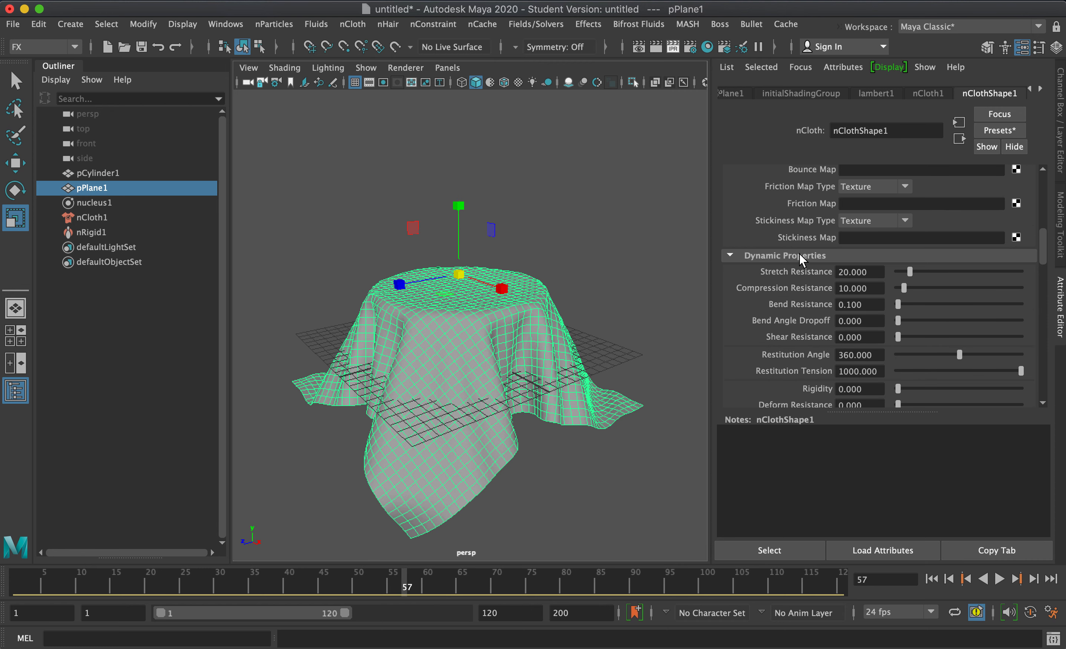
{"action": "scroll", "coordinate": [815, 284], "scroll_direction": "up", "scroll_amount": 6}
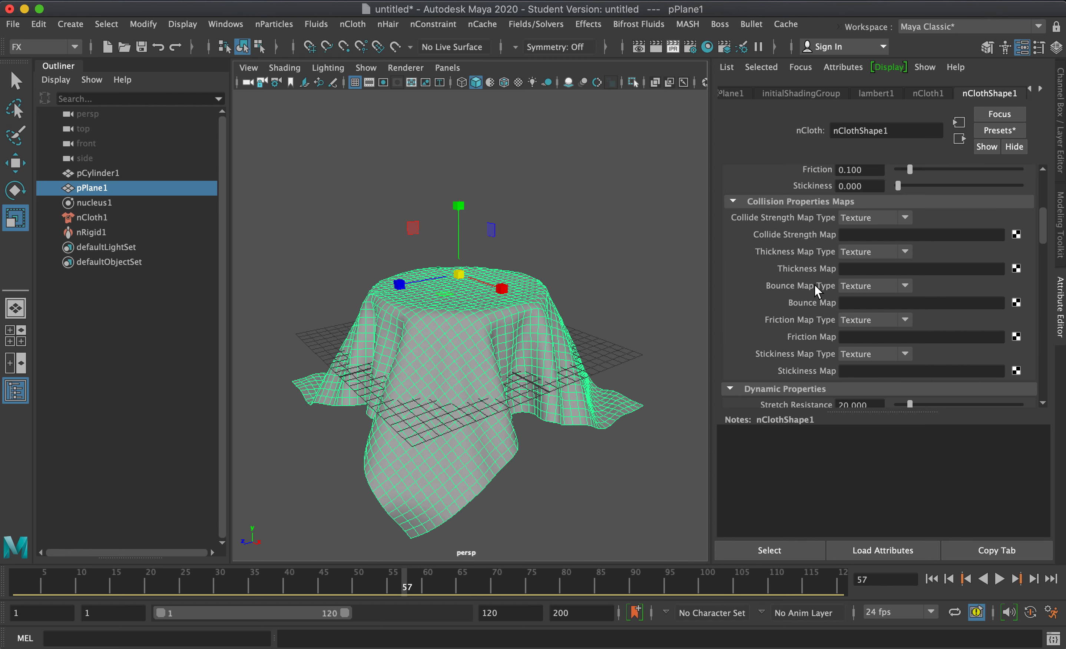
{"action": "scroll", "coordinate": [812, 287], "scroll_direction": "up", "scroll_amount": 6}
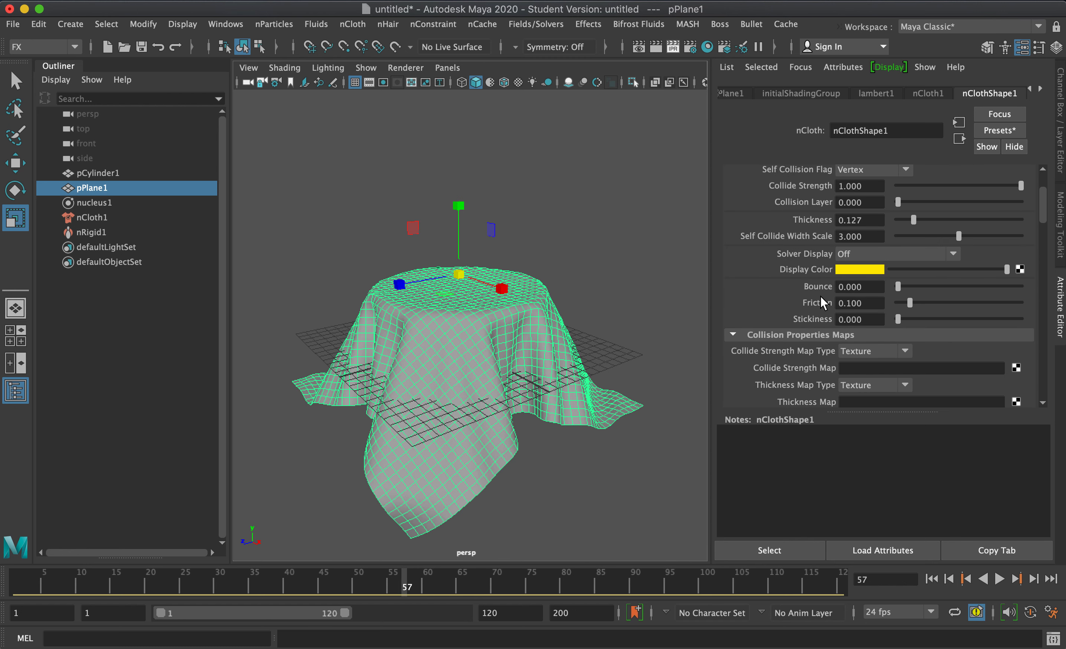
{"action": "scroll", "coordinate": [797, 290], "scroll_direction": "up", "scroll_amount": 4}
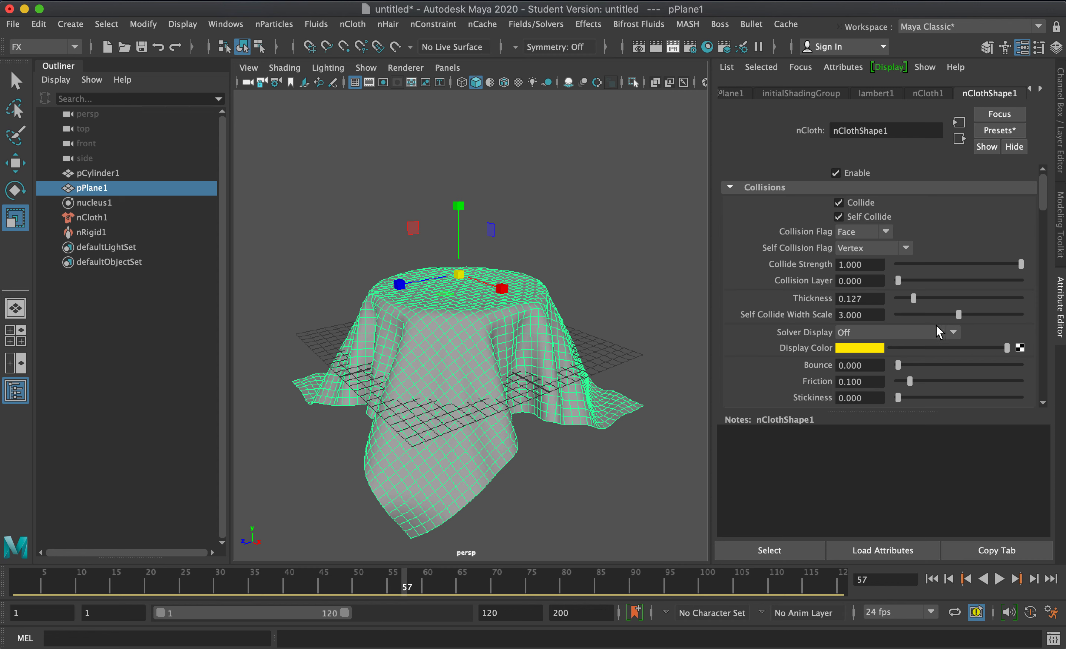
{"action": "scroll", "coordinate": [937, 326], "scroll_direction": "down", "scroll_amount": 4}
{"action": "scroll", "coordinate": [935, 329], "scroll_direction": "up", "scroll_amount": 2}
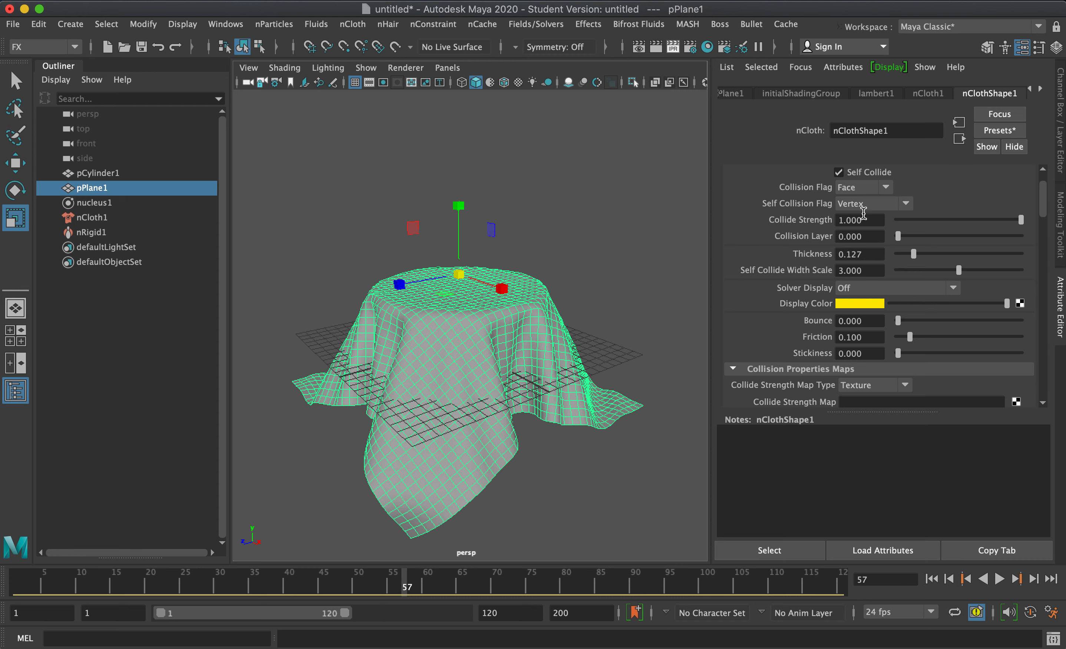
{"action": "scroll", "coordinate": [915, 282], "scroll_direction": "down", "scroll_amount": 3}
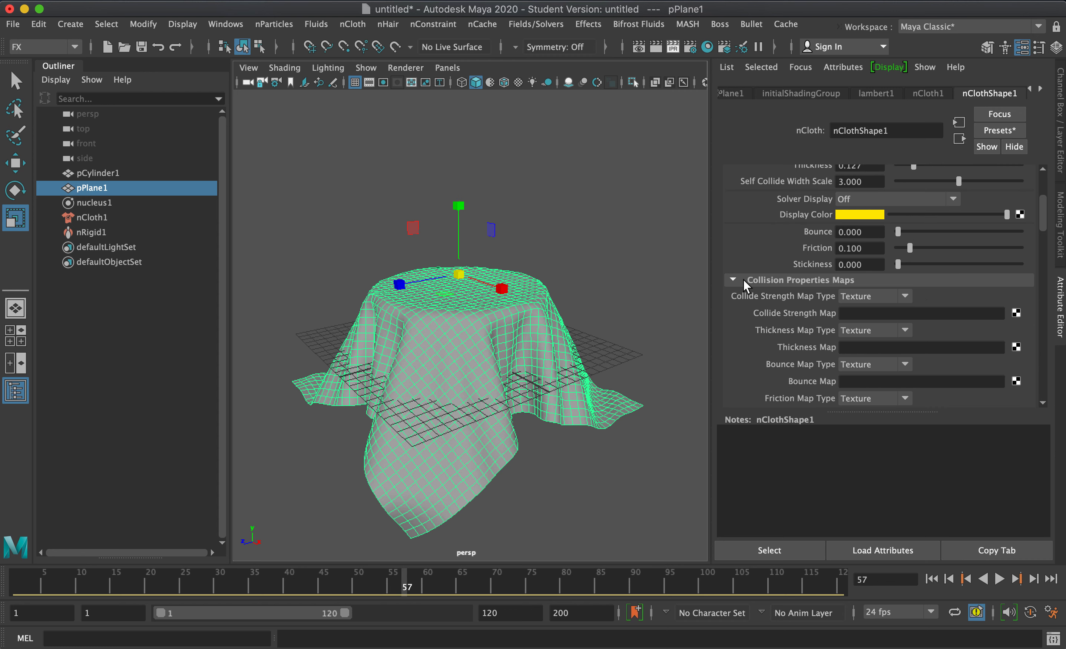
Step: Collapse the Collision Properties Maps and Dynamic Properties sections of nClothShape1
{"action": "left_click", "coordinate": [733, 279]}
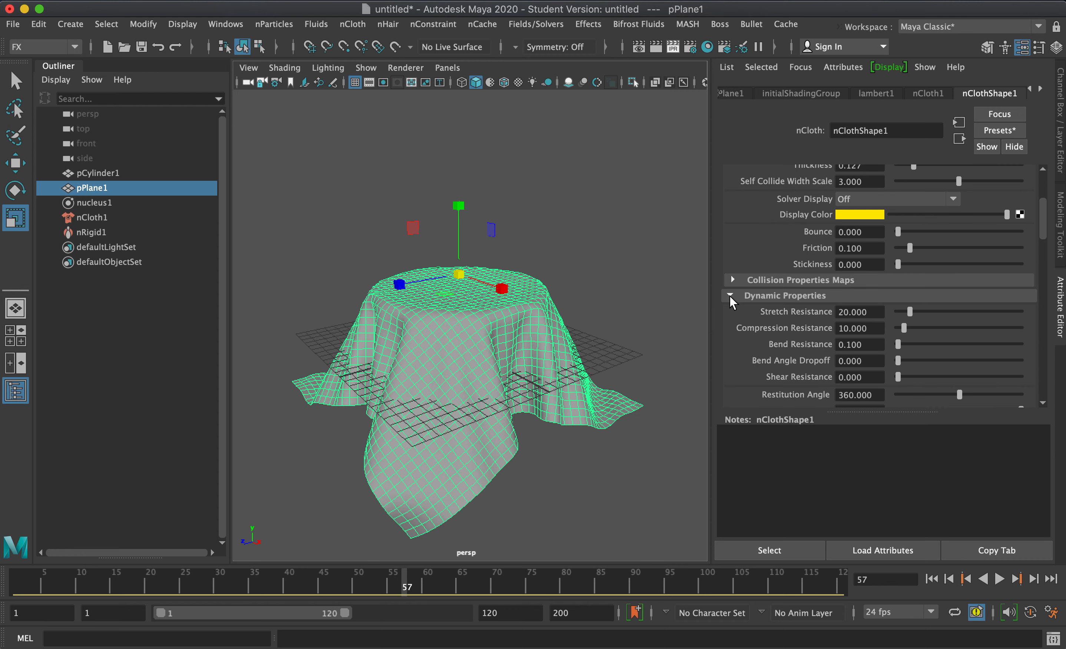
{"action": "left_click", "coordinate": [729, 296]}
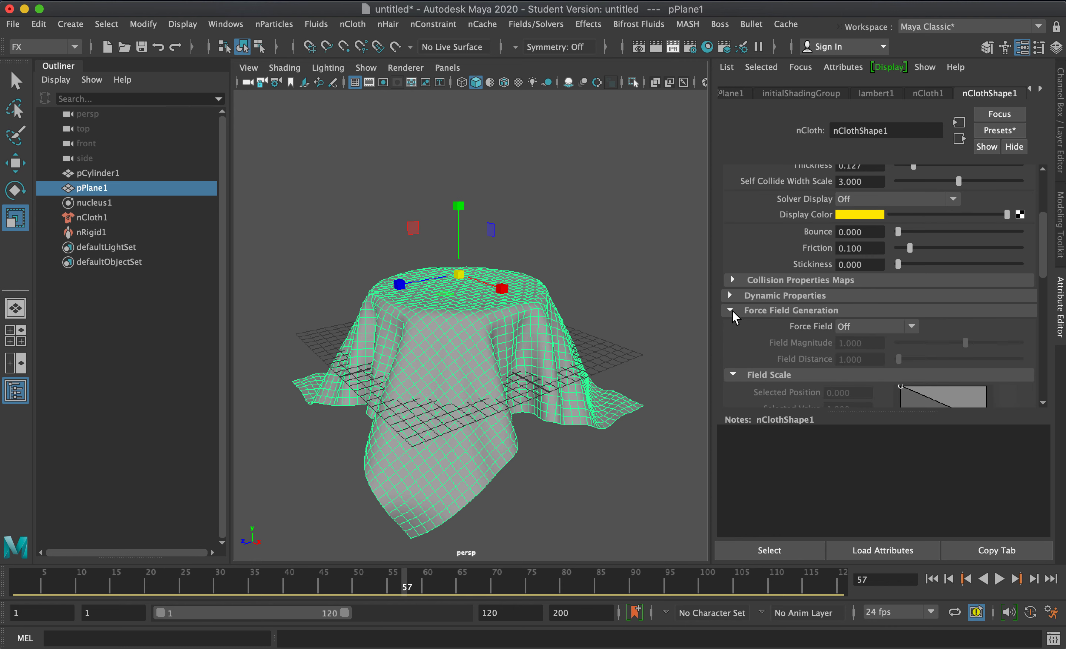
{"action": "scroll", "coordinate": [881, 245], "scroll_direction": "up", "scroll_amount": 5}
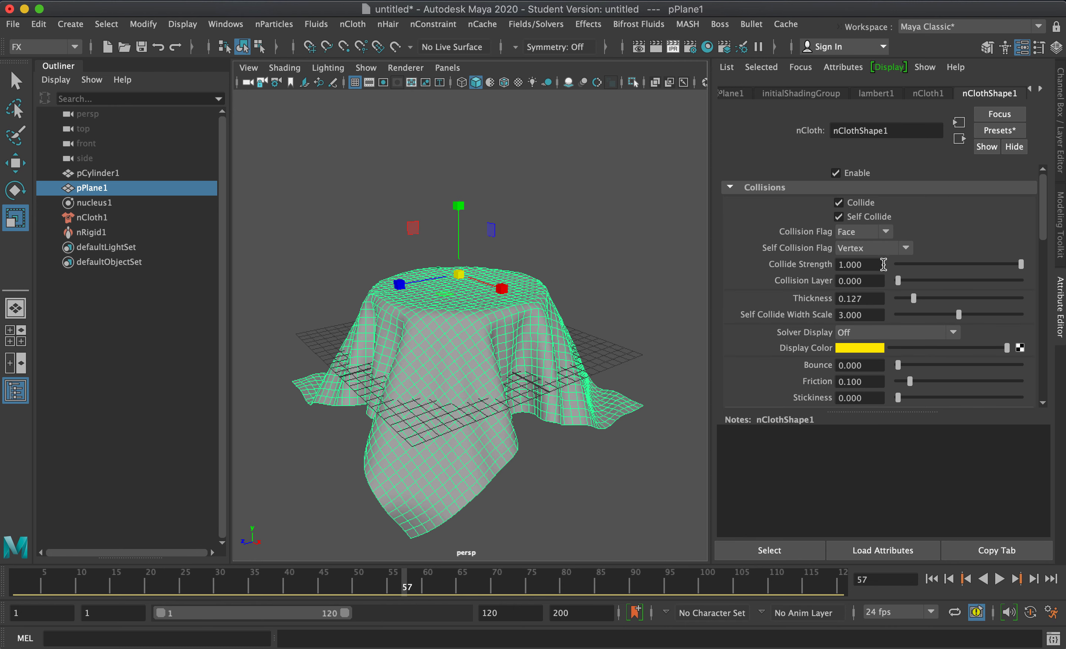
Step: Browse the nCloth presets and replace the nClothShape1 settings with the waterVolume preset
{"action": "left_click", "coordinate": [1014, 130]}
{"action": "mouse_move", "coordinate": [983, 172]}
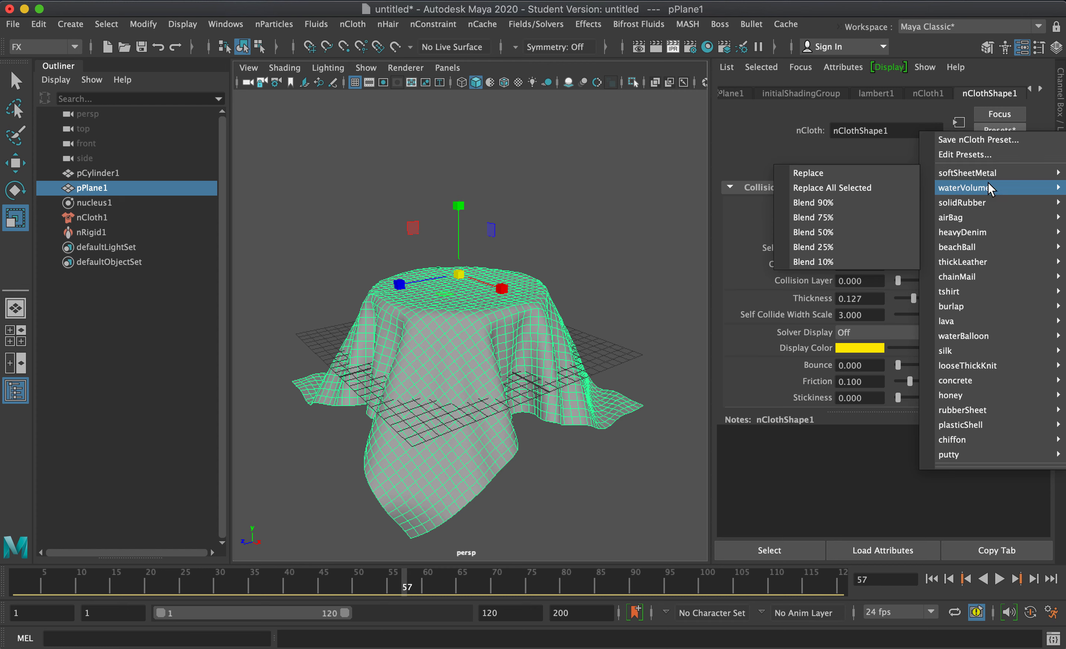
{"action": "mouse_move", "coordinate": [983, 207]}
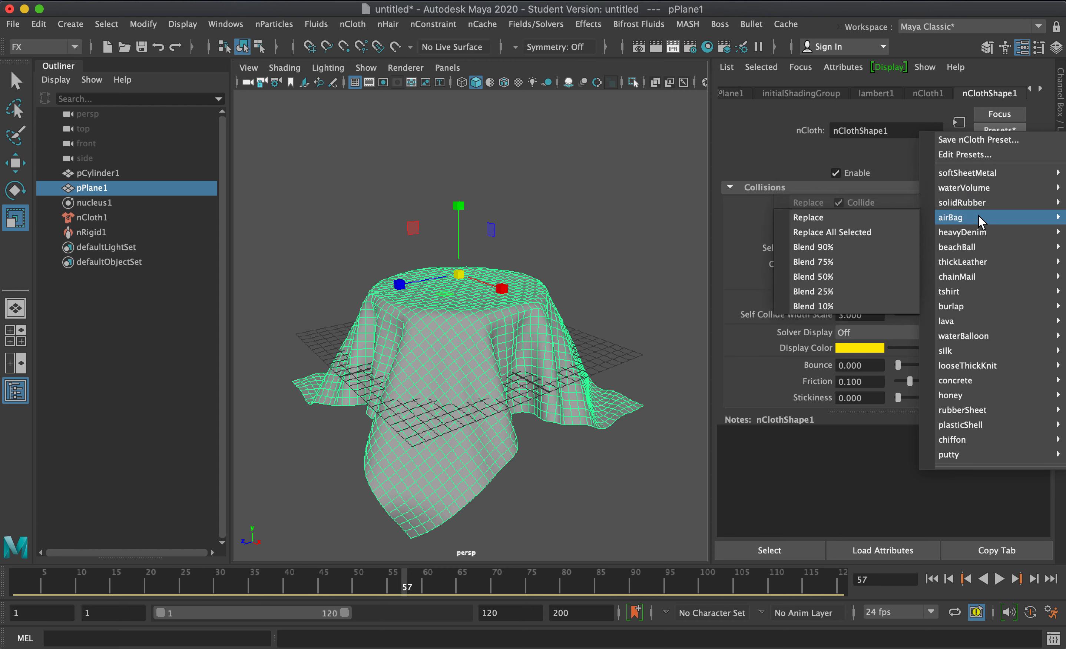
{"action": "mouse_move", "coordinate": [971, 249]}
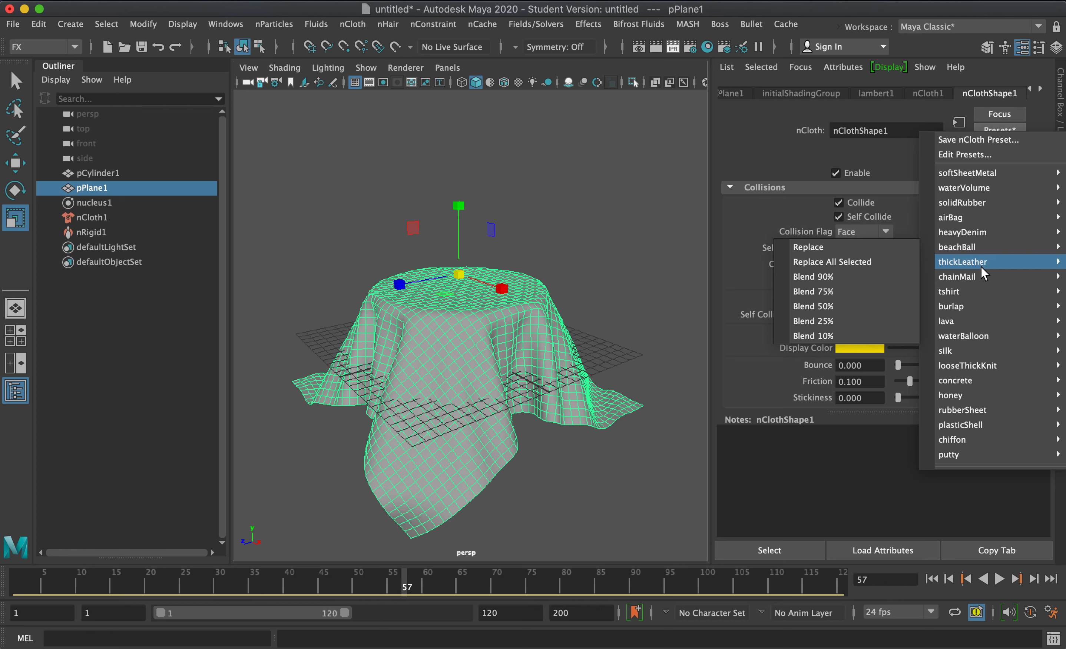
{"action": "mouse_move", "coordinate": [966, 310]}
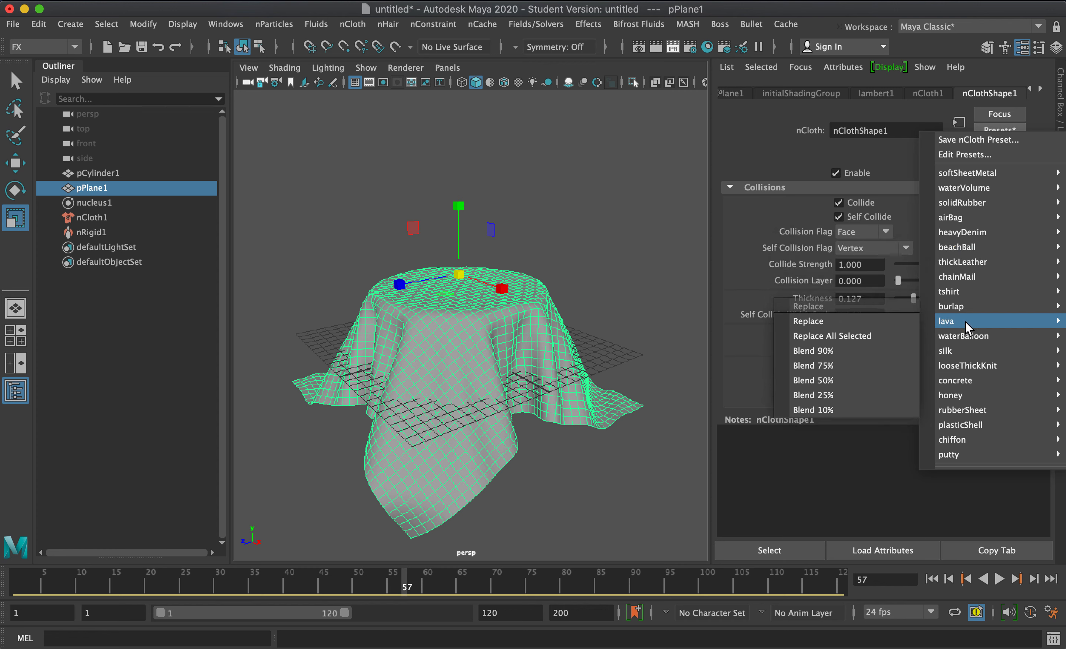
{"action": "mouse_move", "coordinate": [963, 365]}
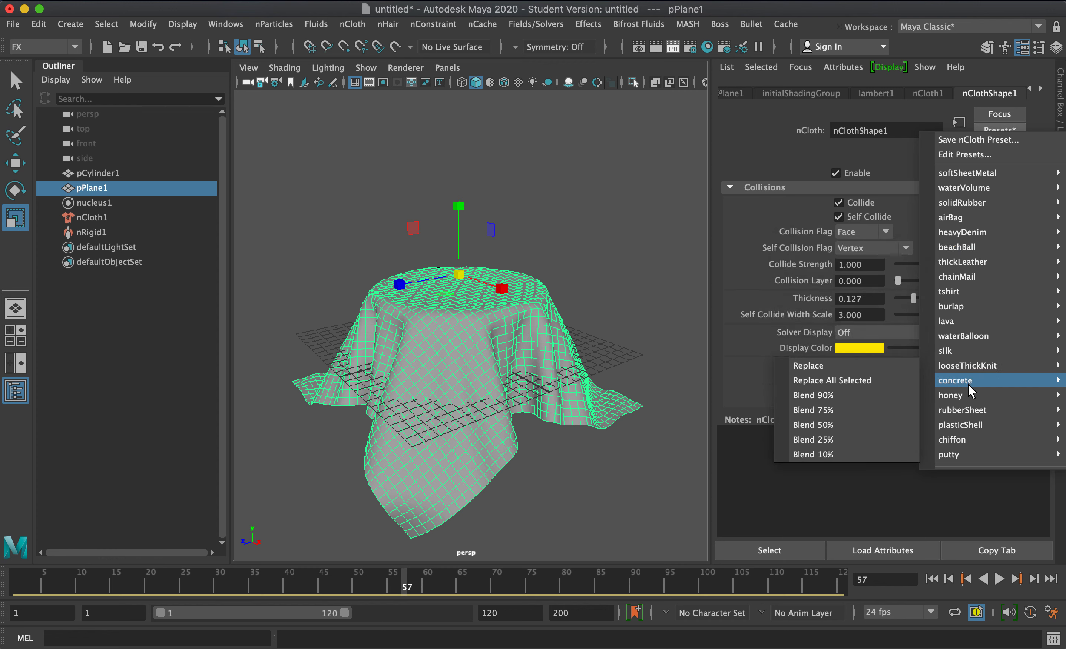
{"action": "mouse_move", "coordinate": [964, 456]}
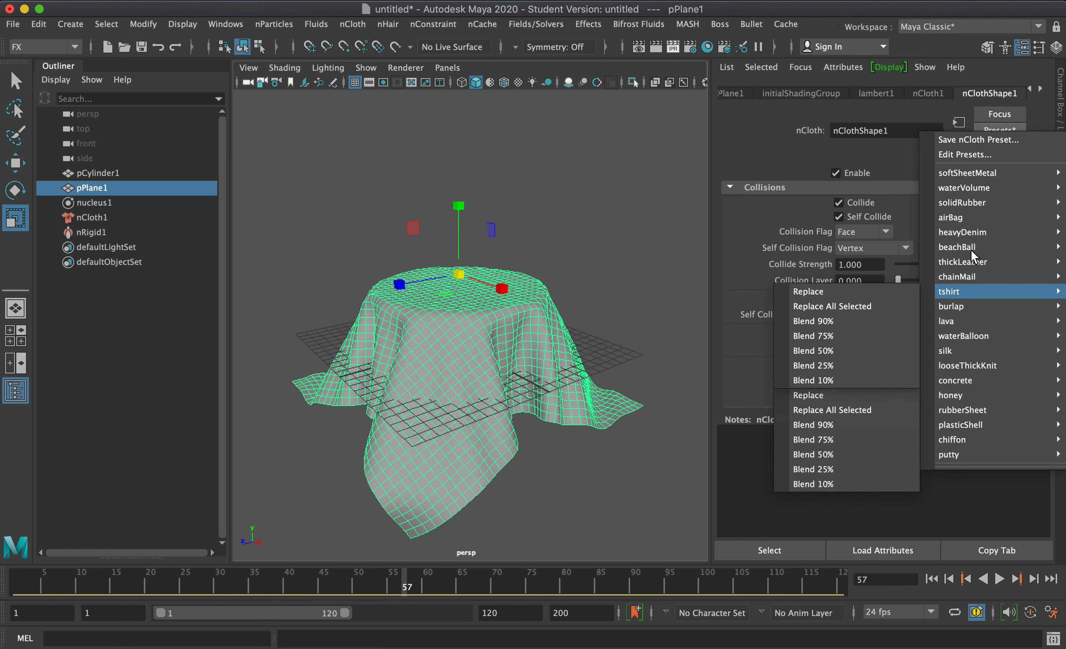
{"action": "mouse_move", "coordinate": [954, 183]}
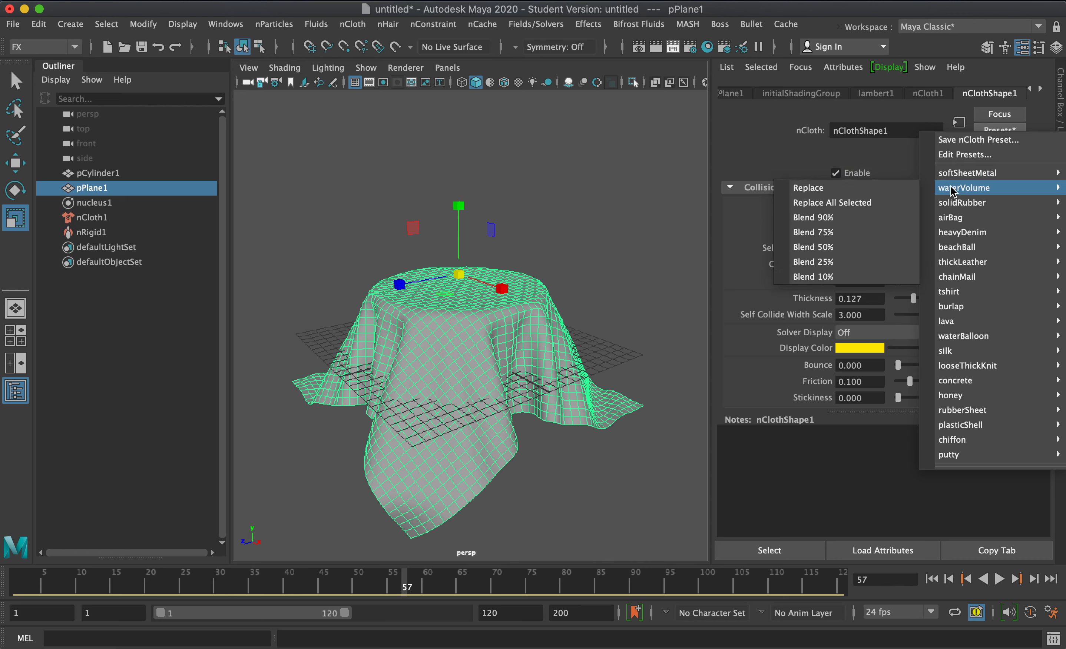
{"action": "left_click", "coordinate": [897, 191]}
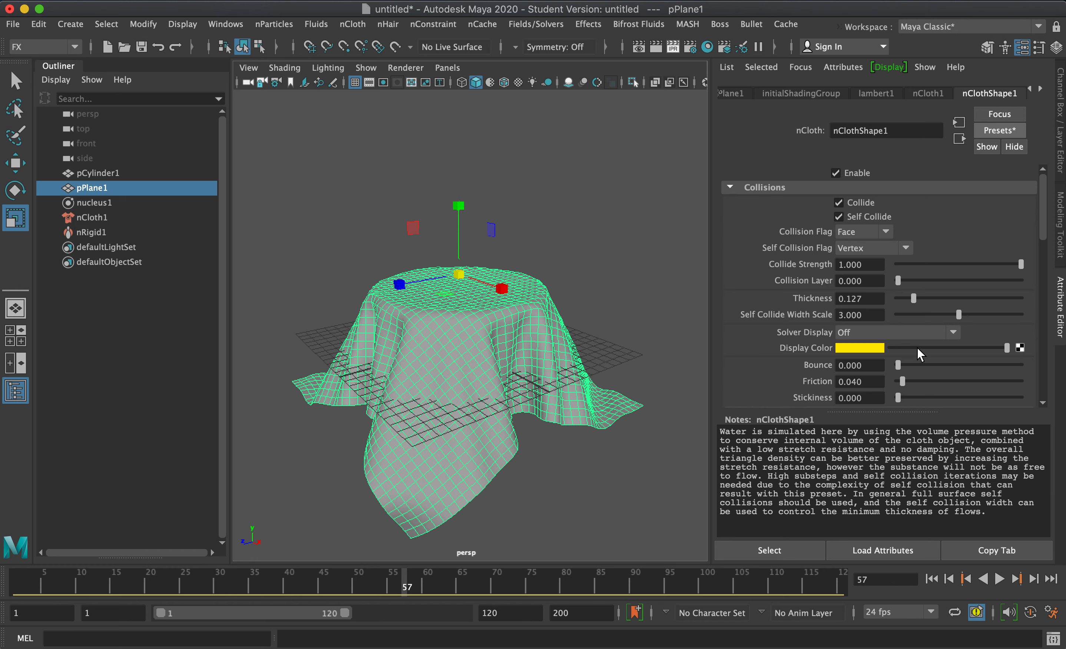
Step: Examine the cloth's Pressure settings and the available Pressure Method options
{"action": "scroll", "coordinate": [913, 350], "scroll_direction": "down", "scroll_amount": 15}
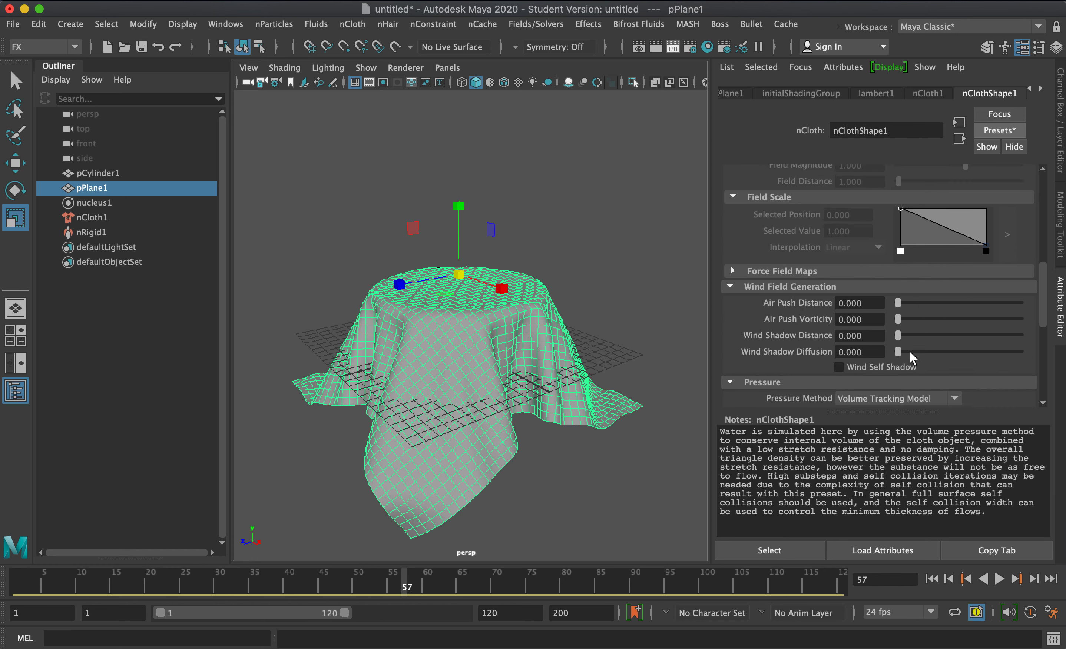
{"action": "scroll", "coordinate": [908, 352], "scroll_direction": "down", "scroll_amount": 3}
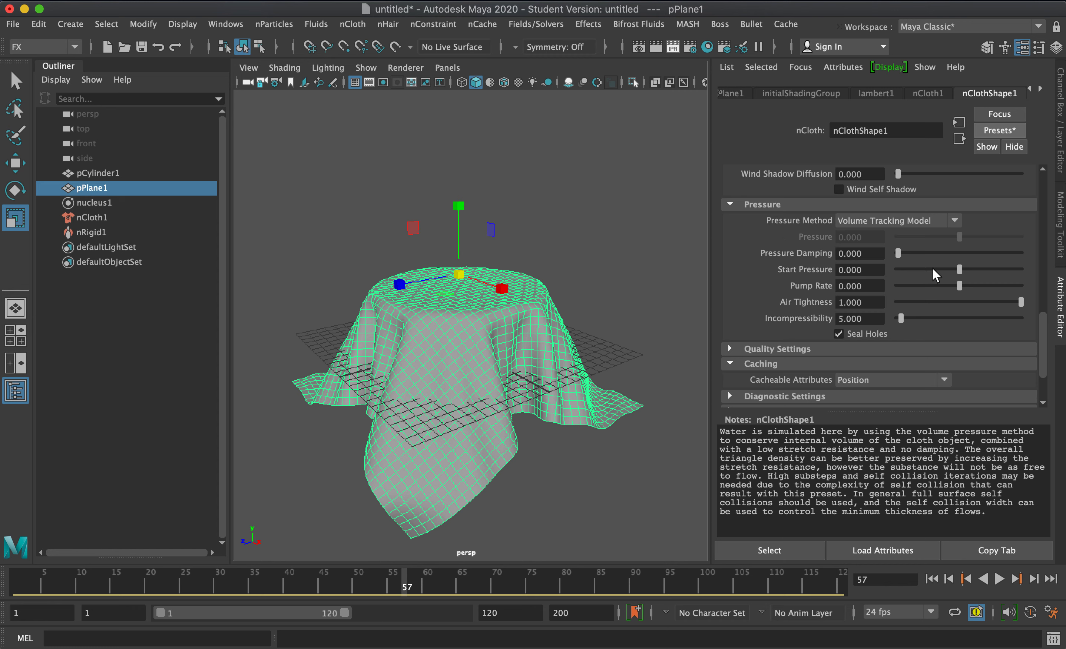
{"action": "left_click", "coordinate": [874, 221]}
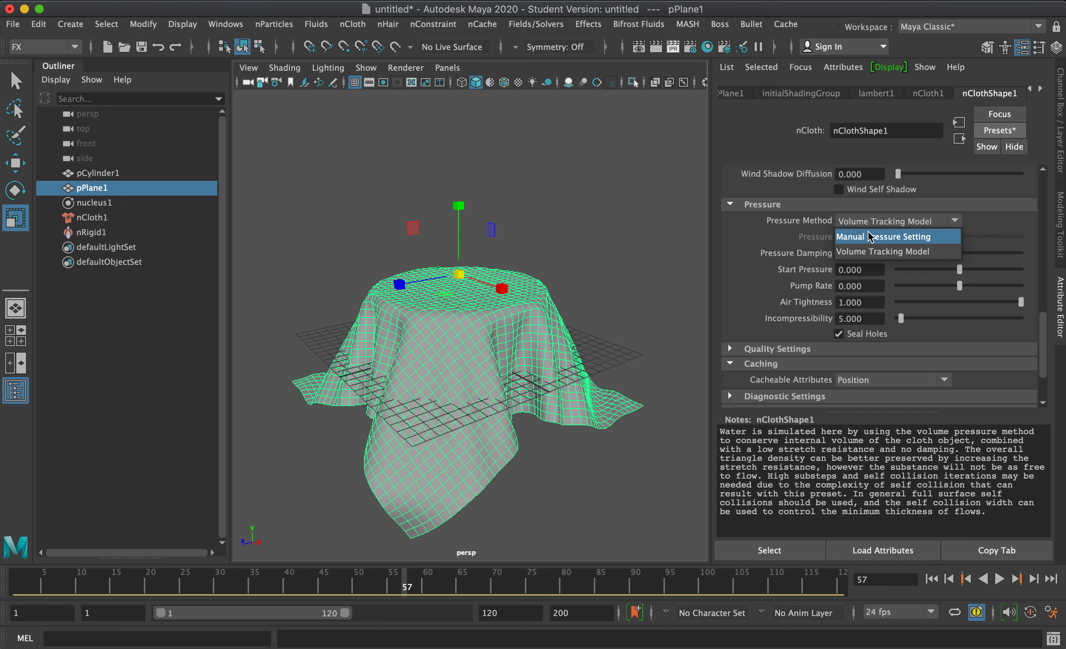
{"action": "left_click", "coordinate": [630, 278]}
Step: Undo the preset change and reapply the waterVolume preset to nClothShape1 as a full replacement
{"action": "key", "text": "super+z"}
{"action": "key", "text": "super+z"}
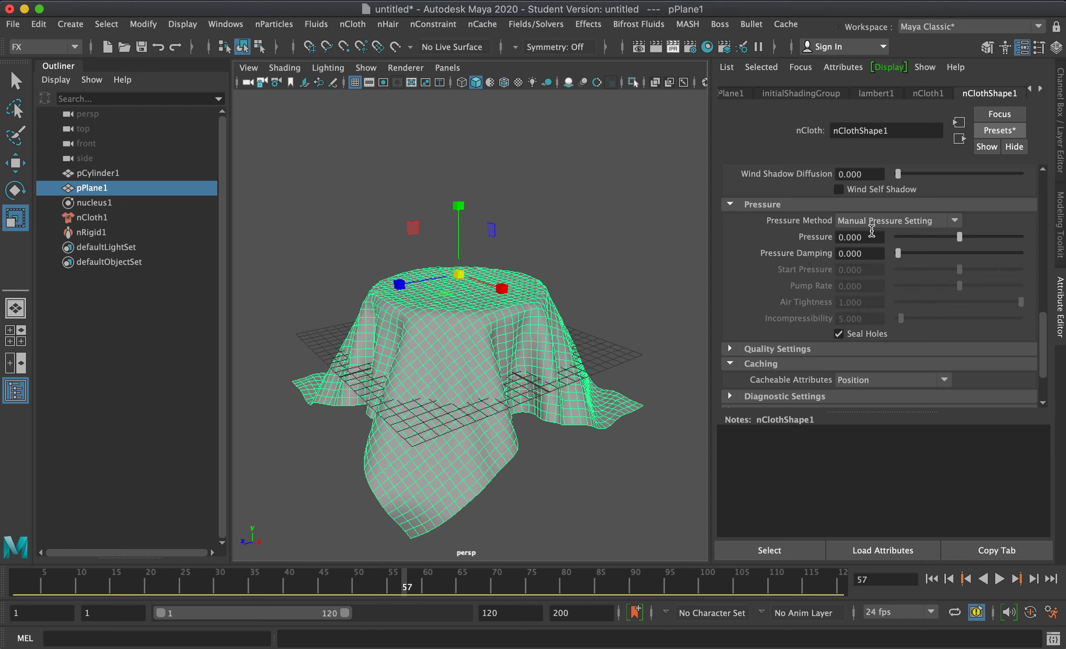
{"action": "left_click", "coordinate": [998, 130]}
{"action": "mouse_move", "coordinate": [970, 188]}
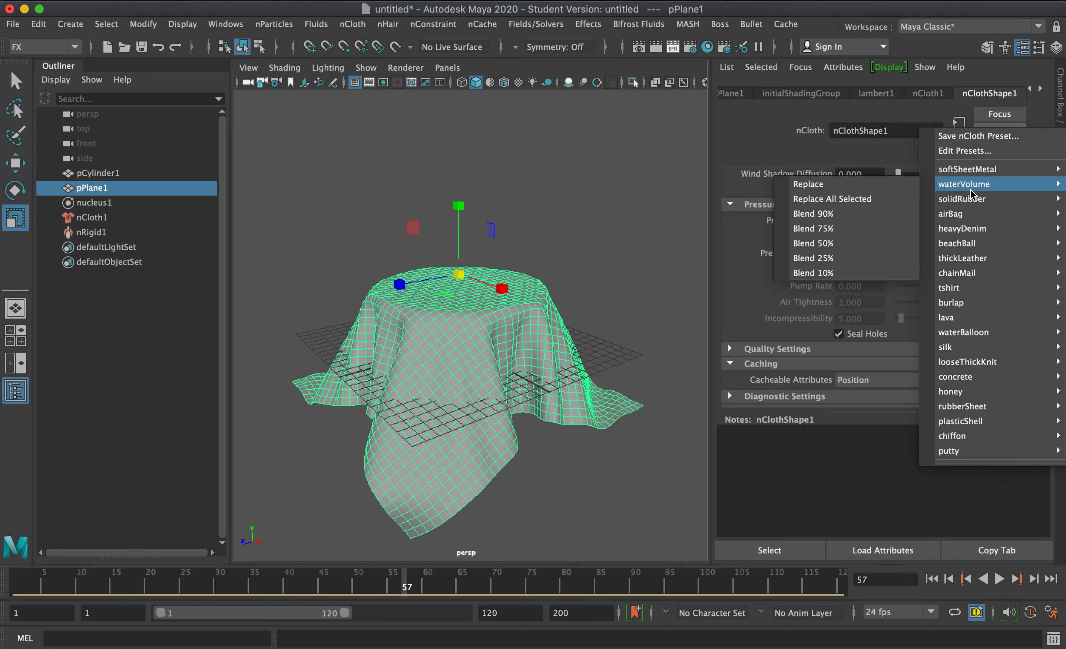
{"action": "left_click", "coordinate": [881, 182]}
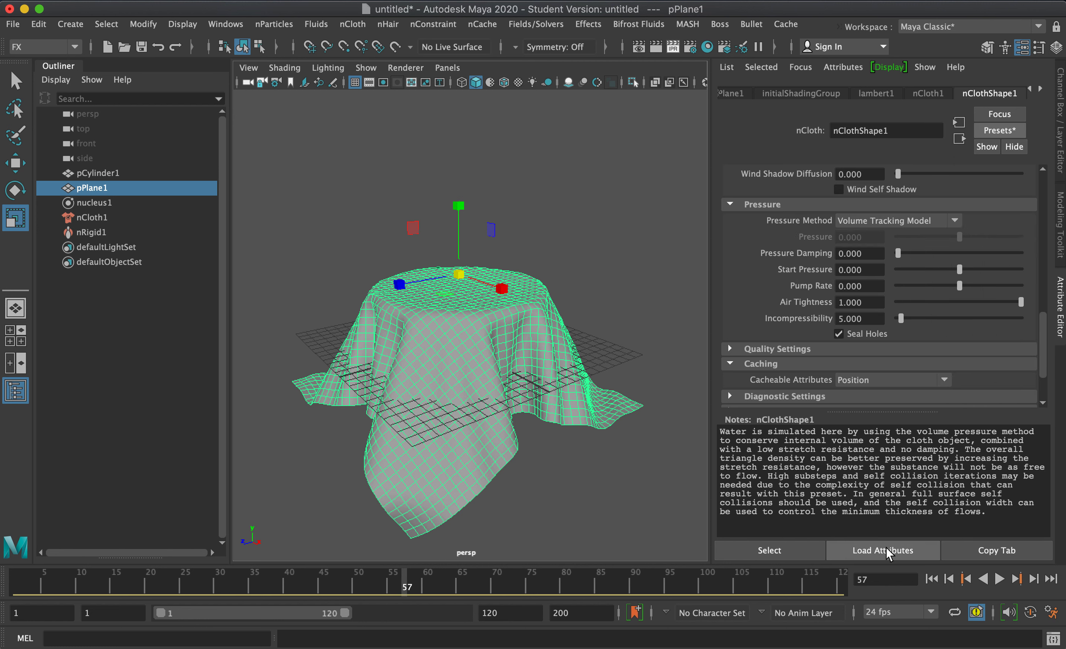
Step: Play the waterVolume cloth simulation from frame 1 to about frame 59, and return to the first frame
{"action": "left_click", "coordinate": [958, 581]}
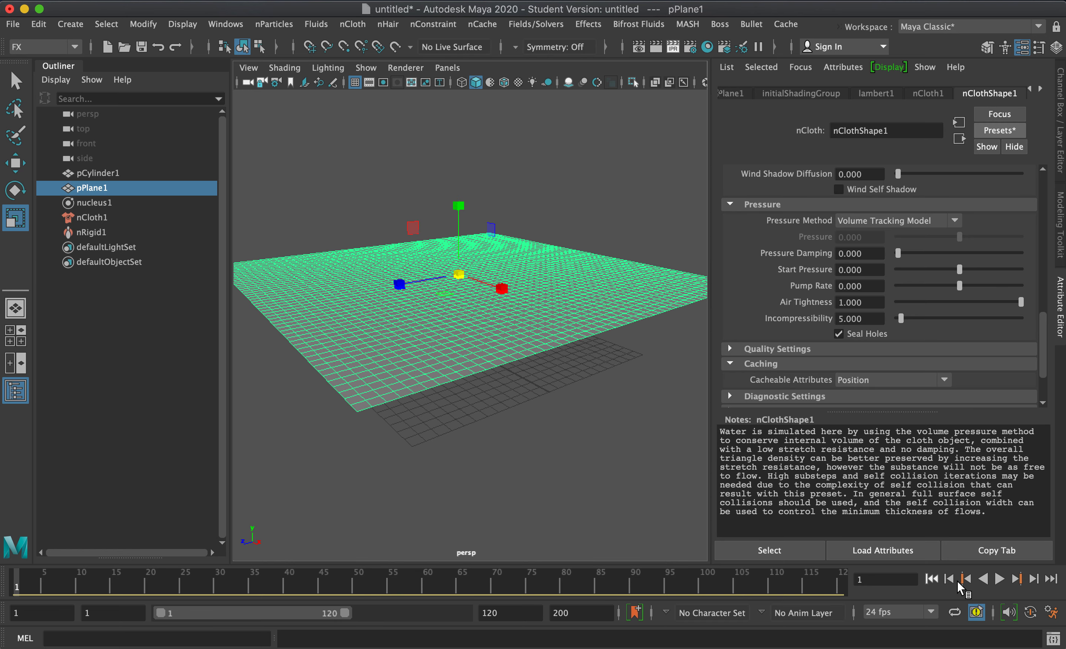
{"action": "left_click", "coordinate": [998, 576]}
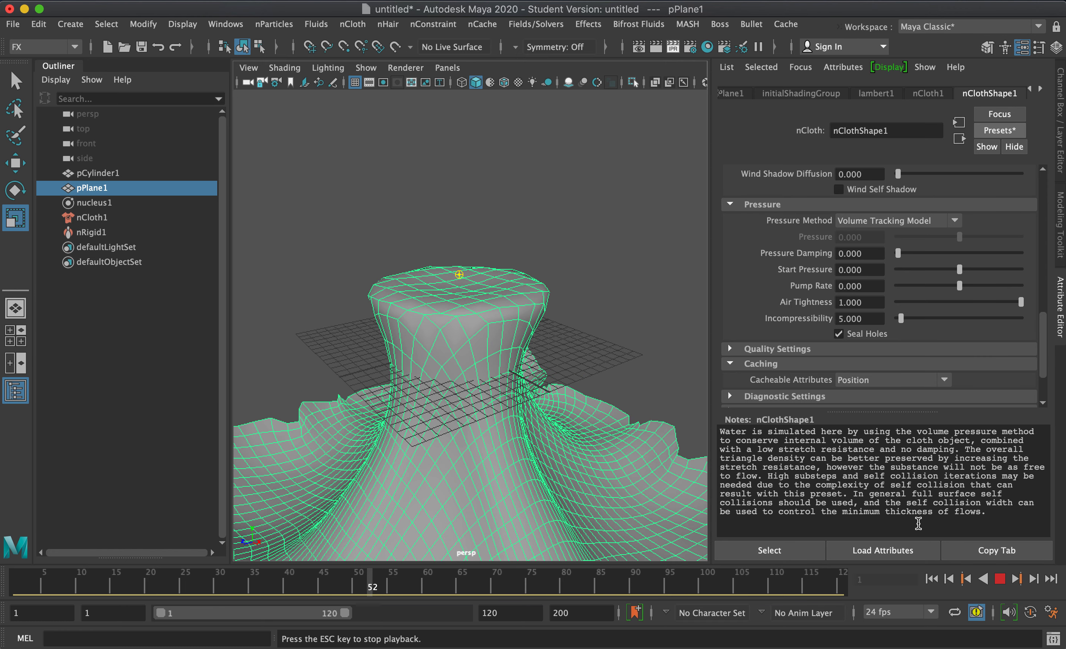
{"action": "left_click", "coordinate": [1000, 580]}
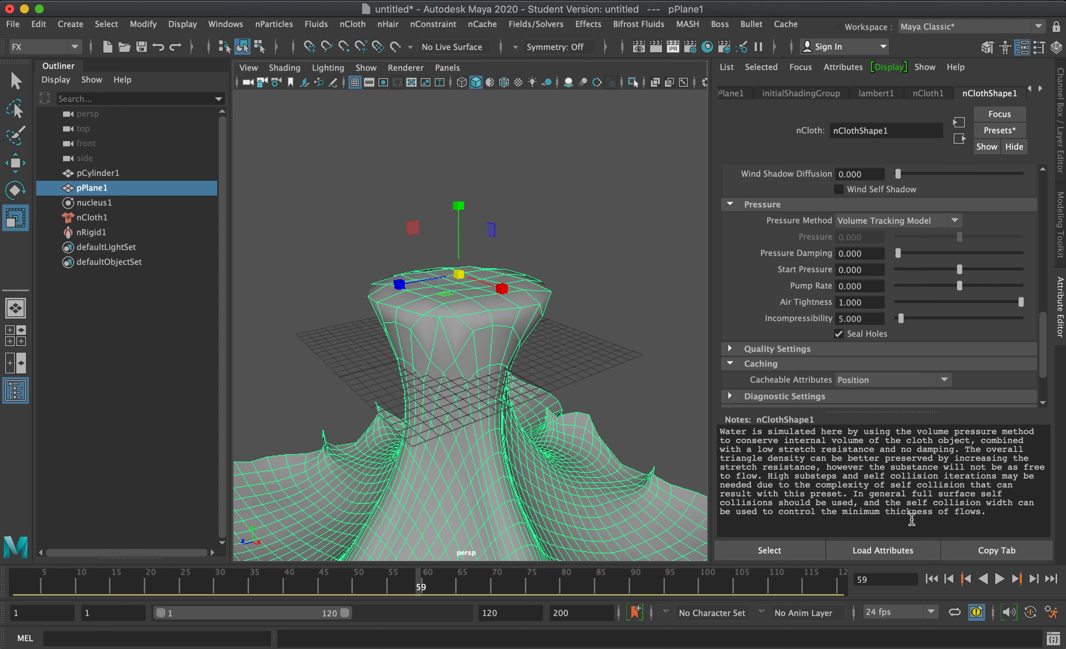
{"action": "left_click", "coordinate": [931, 579]}
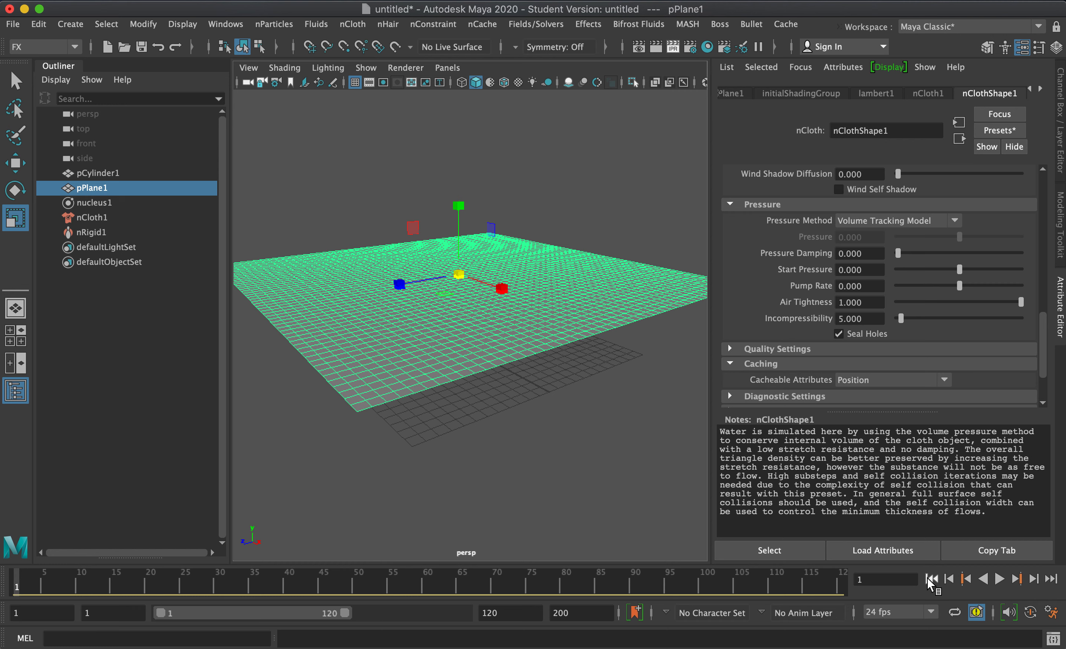
Step: Replace the nClothShape1 settings with the chainMail preset
{"action": "left_click", "coordinate": [1008, 130]}
{"action": "mouse_move", "coordinate": [954, 275]}
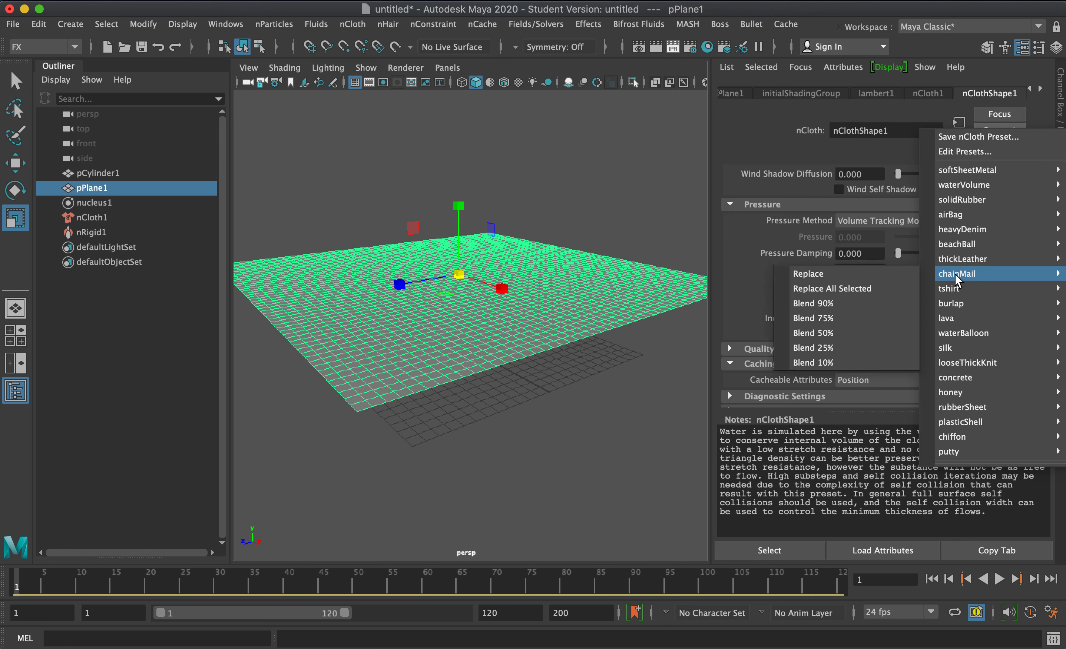
{"action": "left_click", "coordinate": [907, 278]}
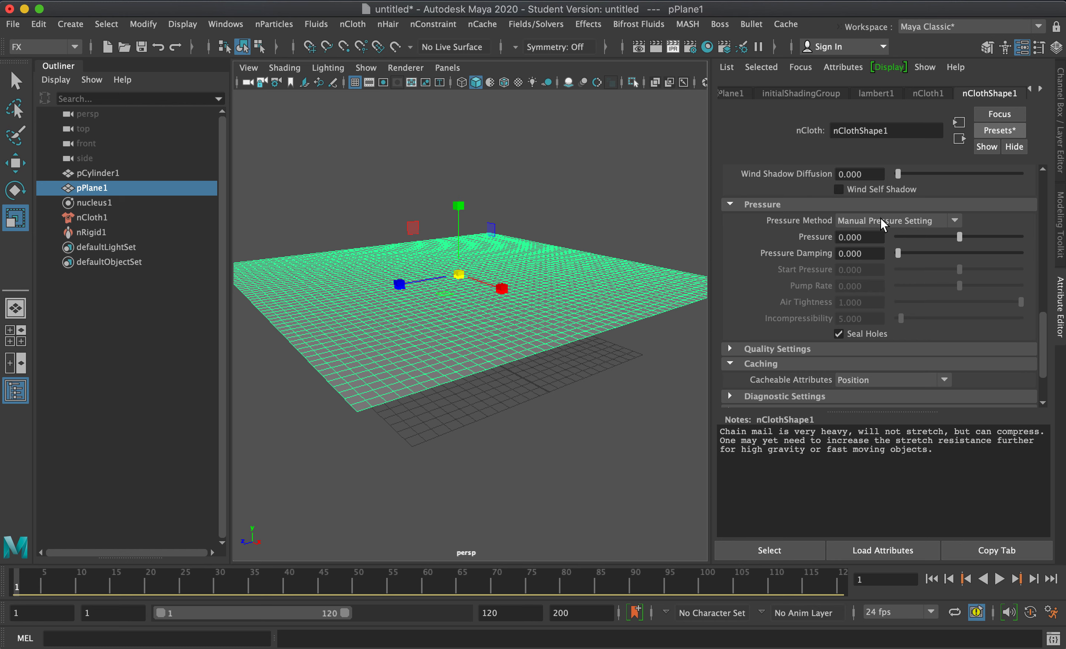
Step: Review the chainMail attributes of nClothShape1 and expand its Dynamic Properties section
{"action": "scroll", "coordinate": [890, 320], "scroll_direction": "down", "scroll_amount": 3}
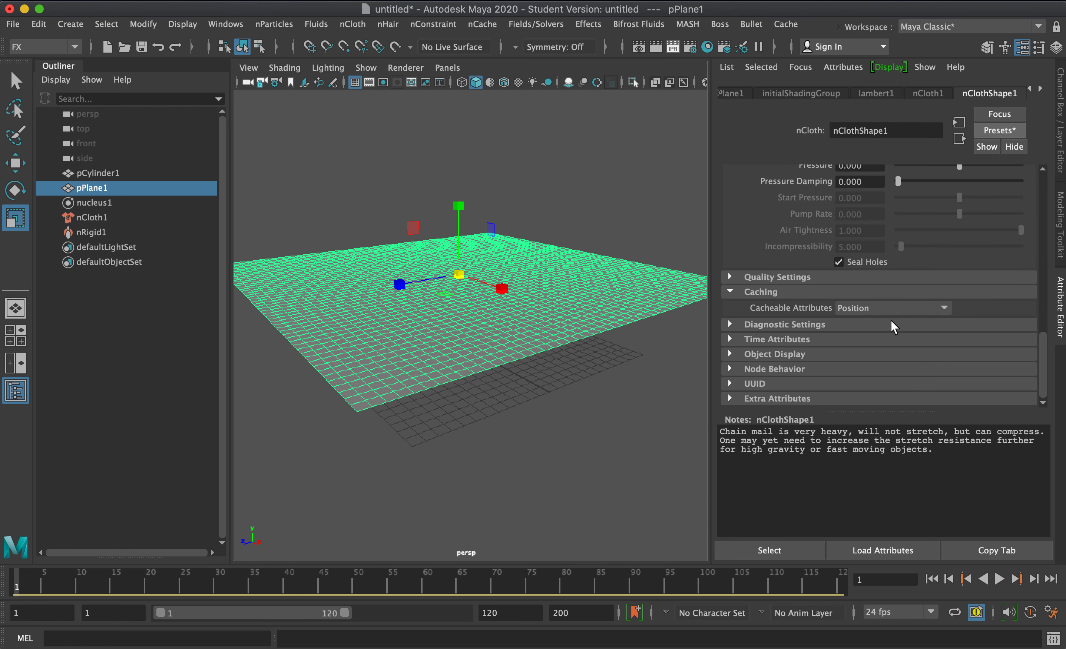
{"action": "scroll", "coordinate": [890, 324], "scroll_direction": "up", "scroll_amount": 2}
{"action": "scroll", "coordinate": [889, 324], "scroll_direction": "up", "scroll_amount": 6}
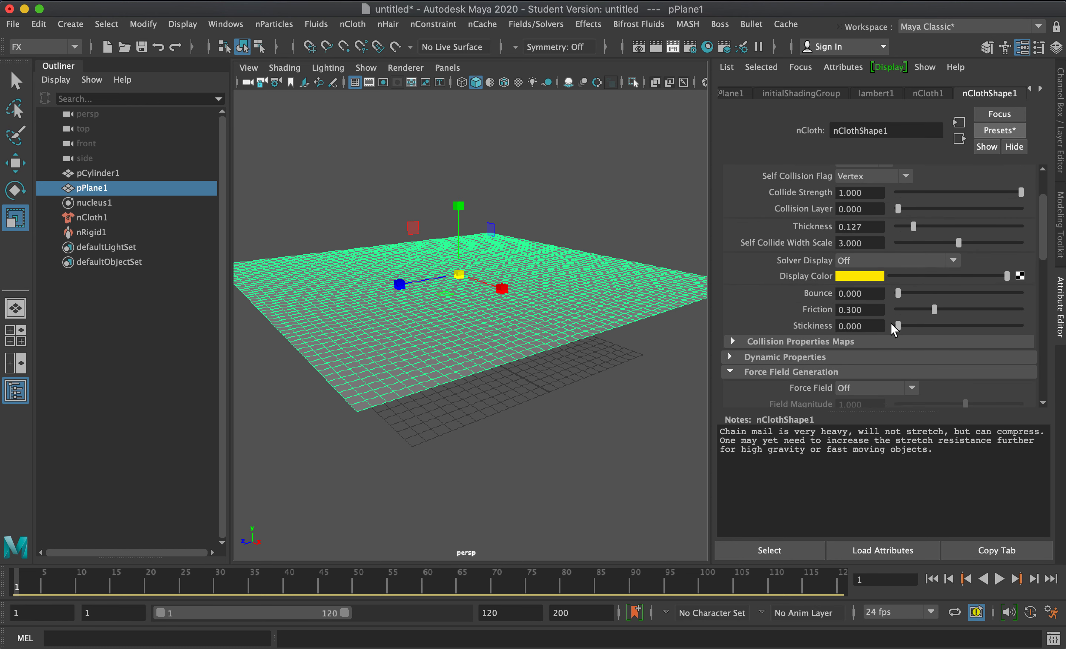
{"action": "scroll", "coordinate": [891, 329], "scroll_direction": "up", "scroll_amount": 2}
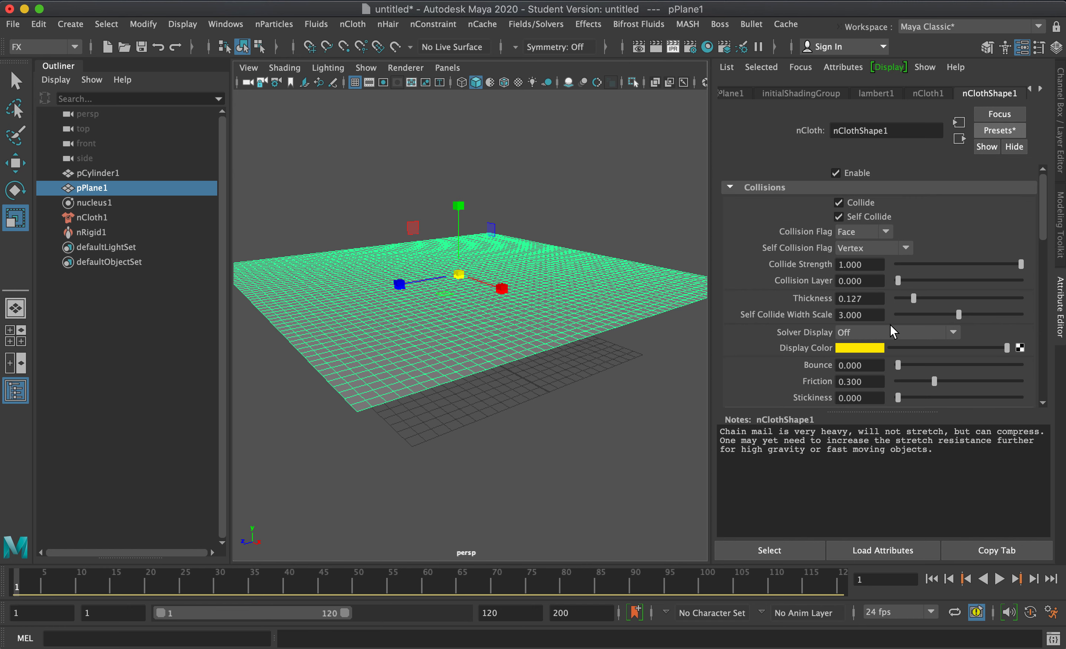
{"action": "scroll", "coordinate": [887, 315], "scroll_direction": "down", "scroll_amount": 2}
{"action": "scroll", "coordinate": [884, 309], "scroll_direction": "down", "scroll_amount": 3}
{"action": "left_click", "coordinate": [838, 311]}
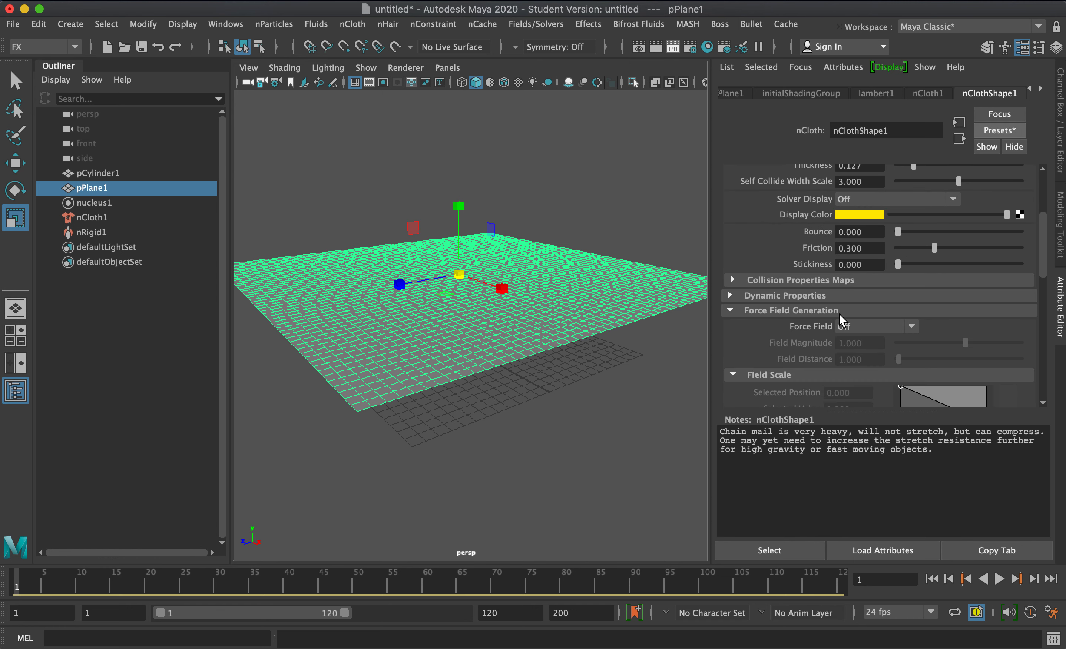
{"action": "scroll", "coordinate": [780, 322], "scroll_direction": "down", "scroll_amount": 5}
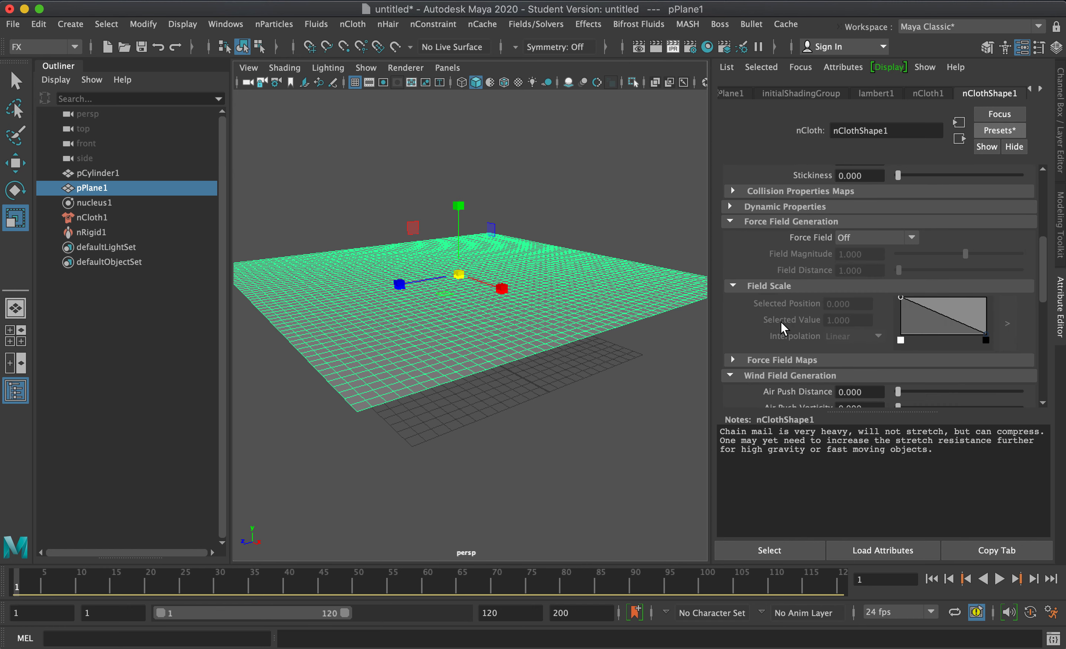
{"action": "left_click", "coordinate": [761, 192]}
{"action": "left_click", "coordinate": [762, 191]}
{"action": "left_click", "coordinate": [760, 207]}
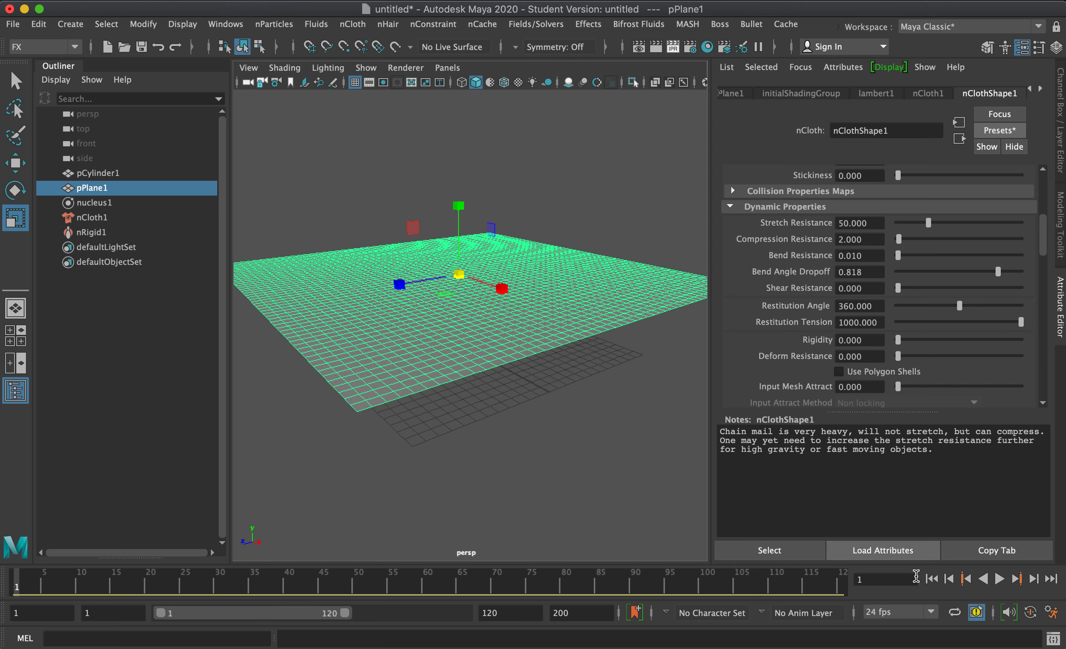
Step: Play the chainMail cloth simulation from the start to about frame 51, and return to frame 1
{"action": "left_click", "coordinate": [932, 580]}
{"action": "left_click", "coordinate": [1000, 579]}
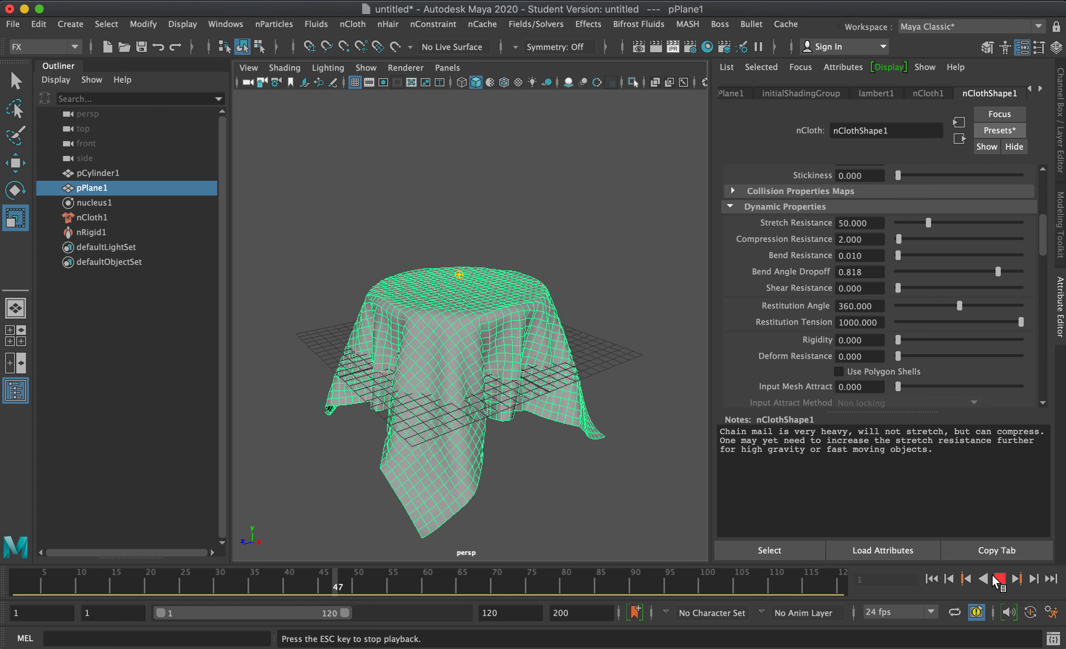
{"action": "left_click", "coordinate": [999, 579]}
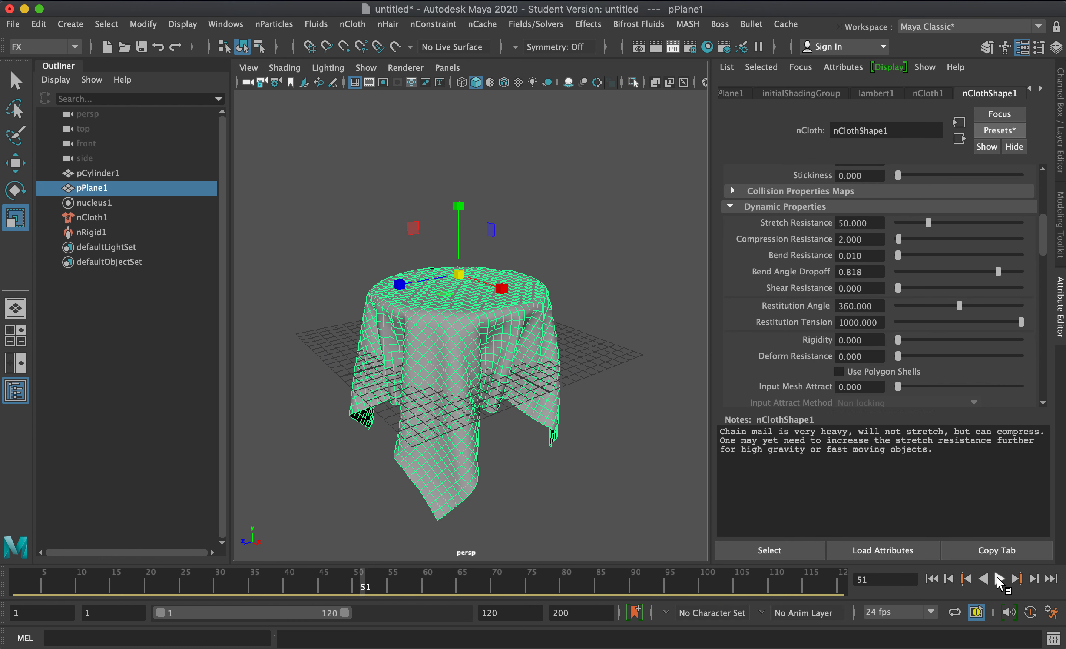
{"action": "left_click", "coordinate": [932, 580]}
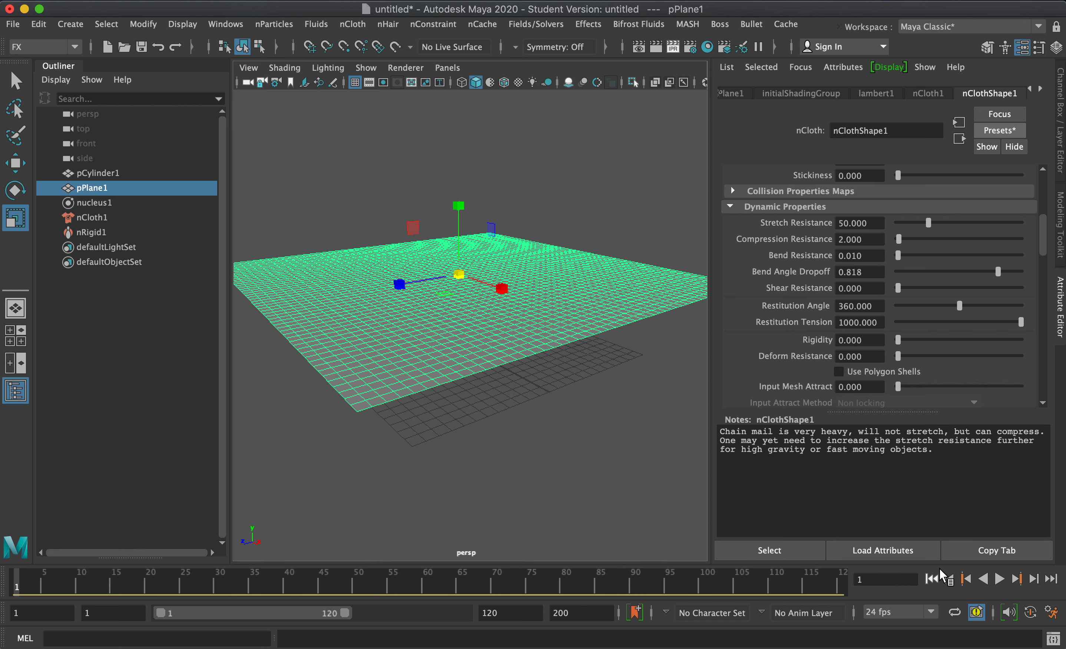
Step: Replace the nClothShape1 settings with the burlap preset
{"action": "left_click", "coordinate": [999, 131]}
{"action": "mouse_move", "coordinate": [947, 368]}
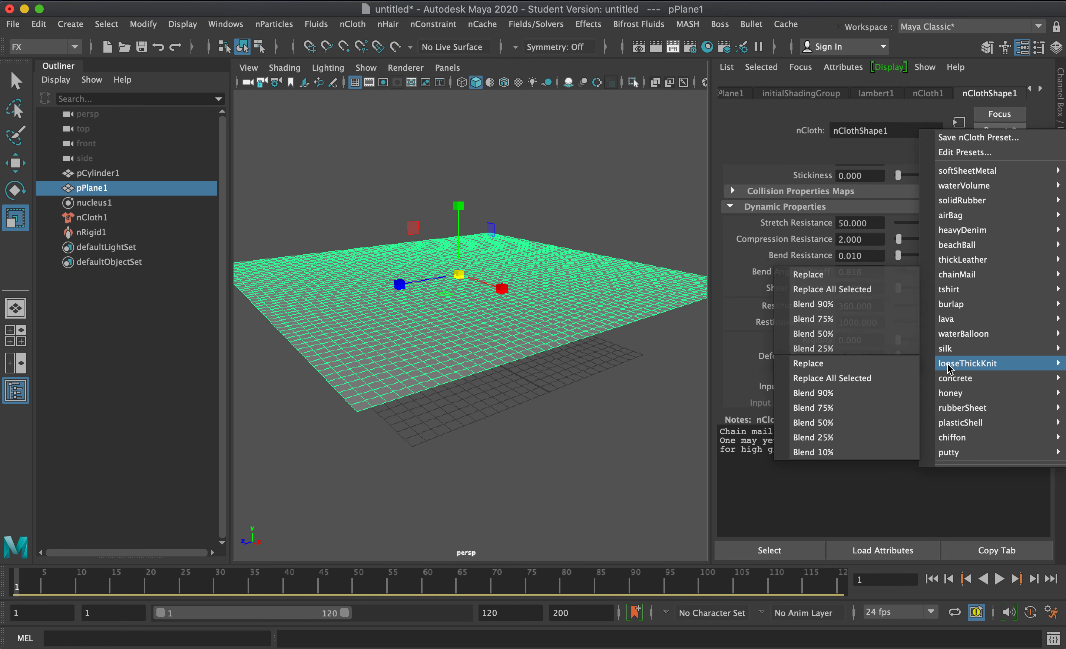
{"action": "mouse_move", "coordinate": [954, 305]}
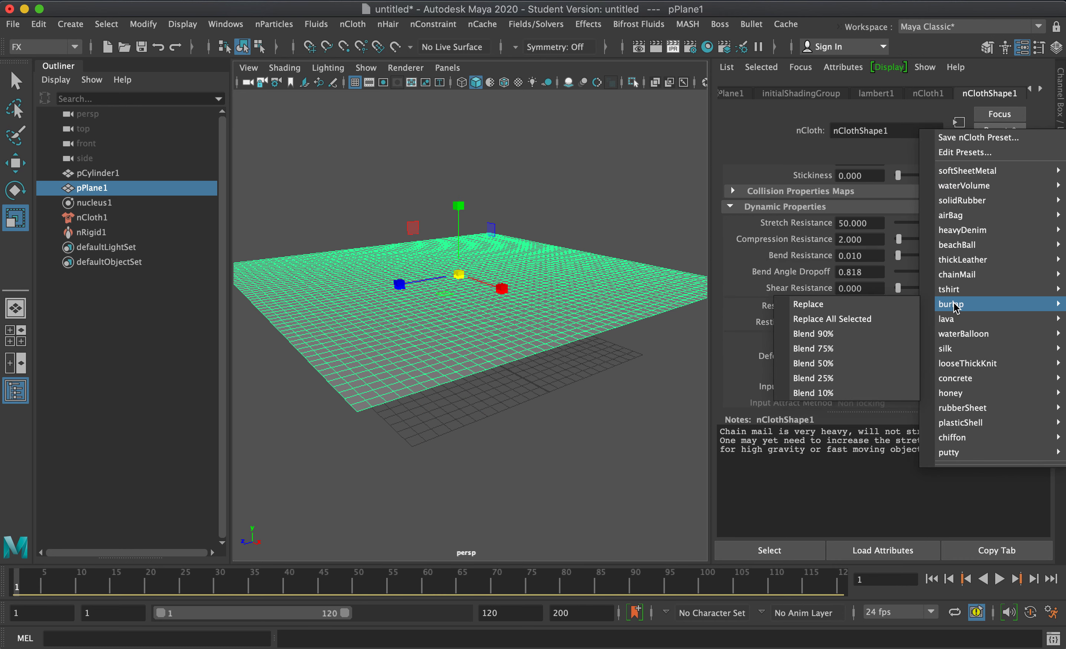
{"action": "left_click", "coordinate": [883, 306]}
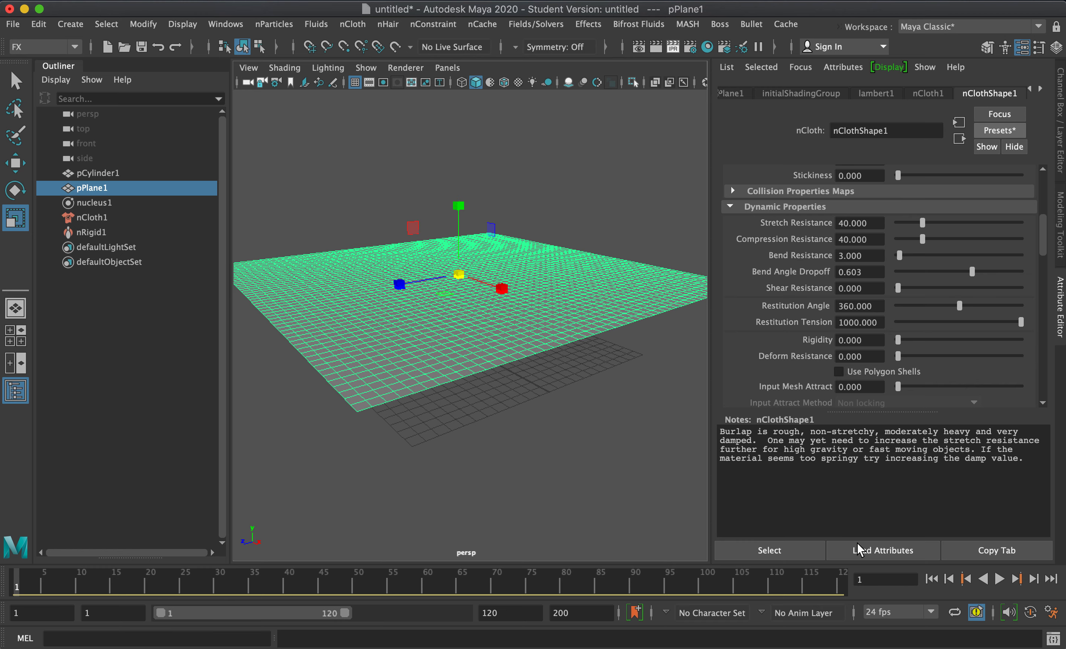
Step: Play the burlap simulation to about frame 104, inspect the drape from another angle, and return to frame 1
{"action": "left_click", "coordinate": [1000, 580]}
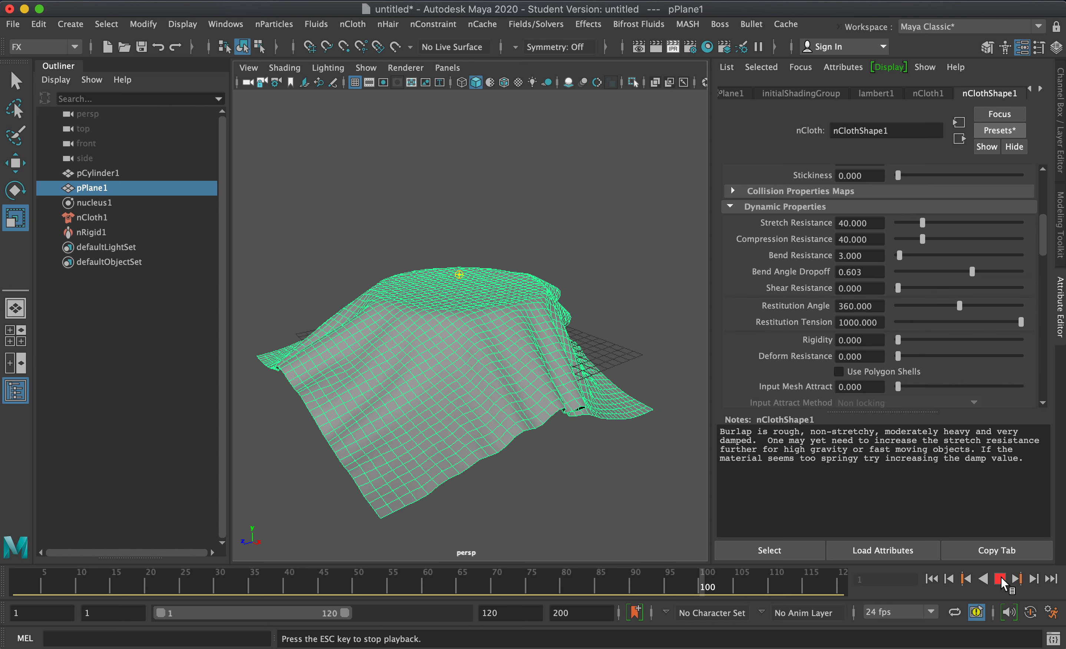
{"action": "left_click", "coordinate": [1001, 579]}
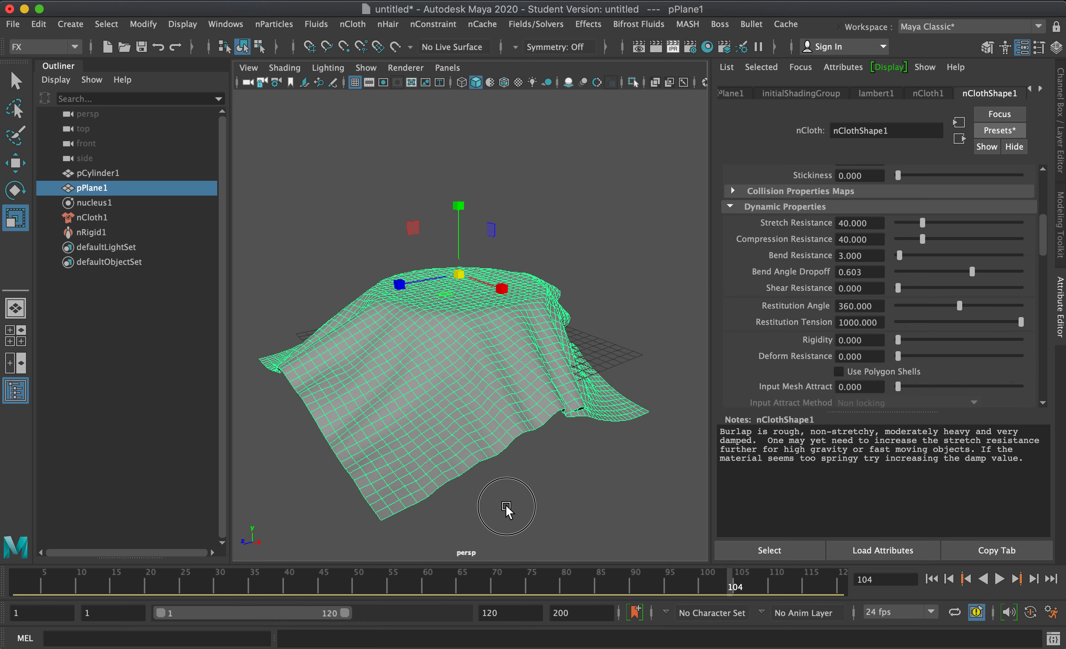
{"action": "left_click_drag", "start_coordinate": [506, 506], "coordinate": [567, 507], "text": "alt"}
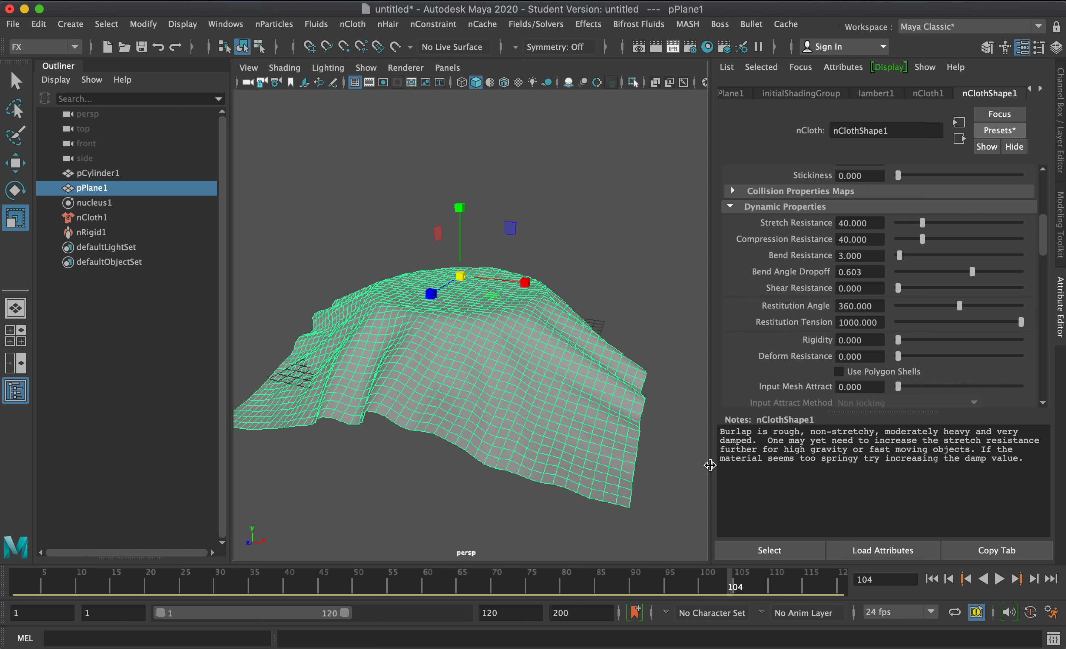
{"action": "left_click", "coordinate": [932, 579]}
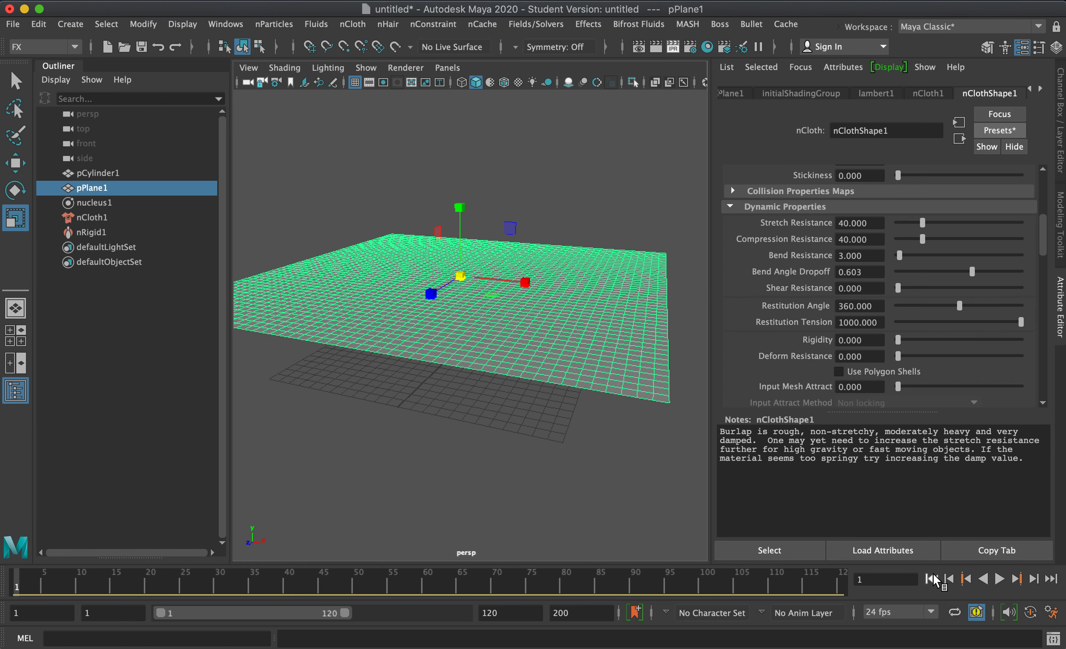
Step: Replace the nClothShape1 settings with the silk preset
{"action": "left_click", "coordinate": [1006, 130]}
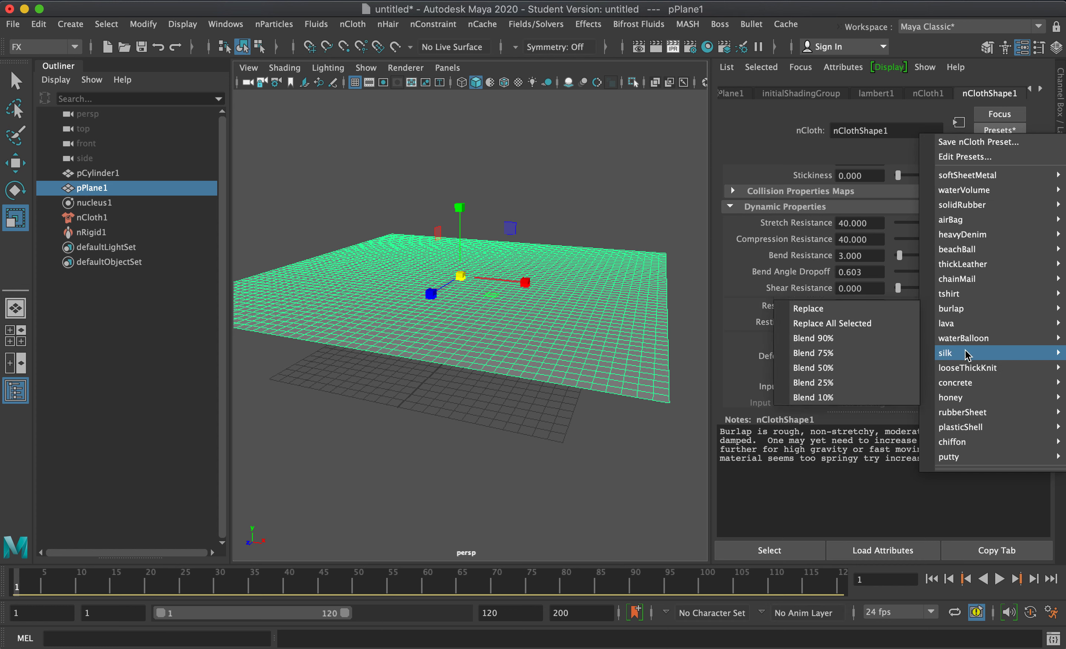
{"action": "mouse_move", "coordinate": [966, 357]}
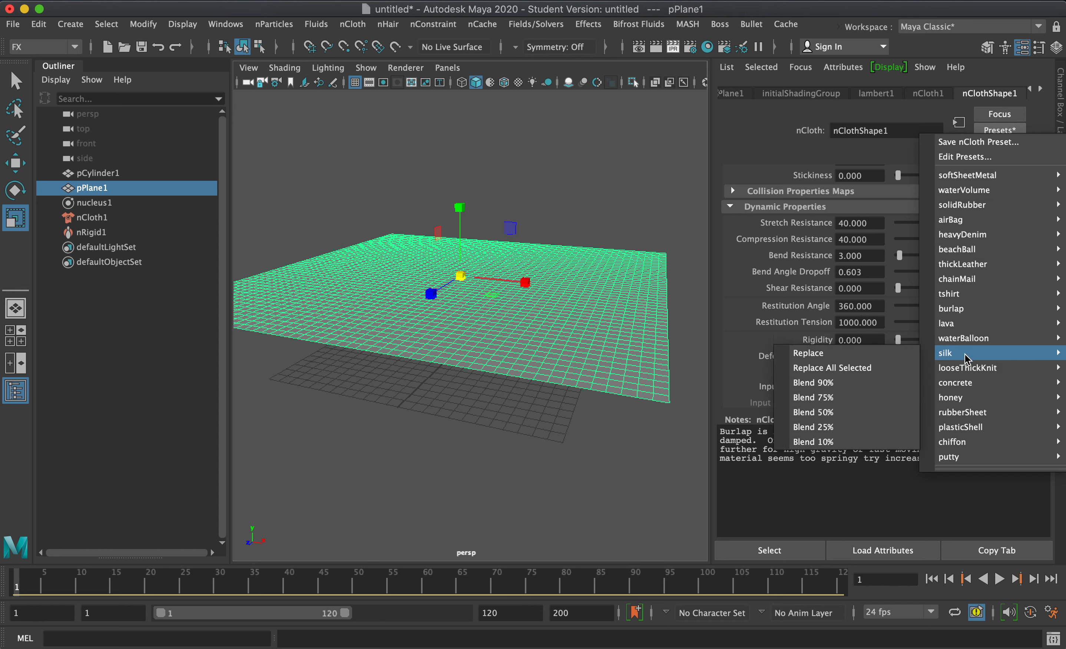
{"action": "left_click", "coordinate": [914, 356]}
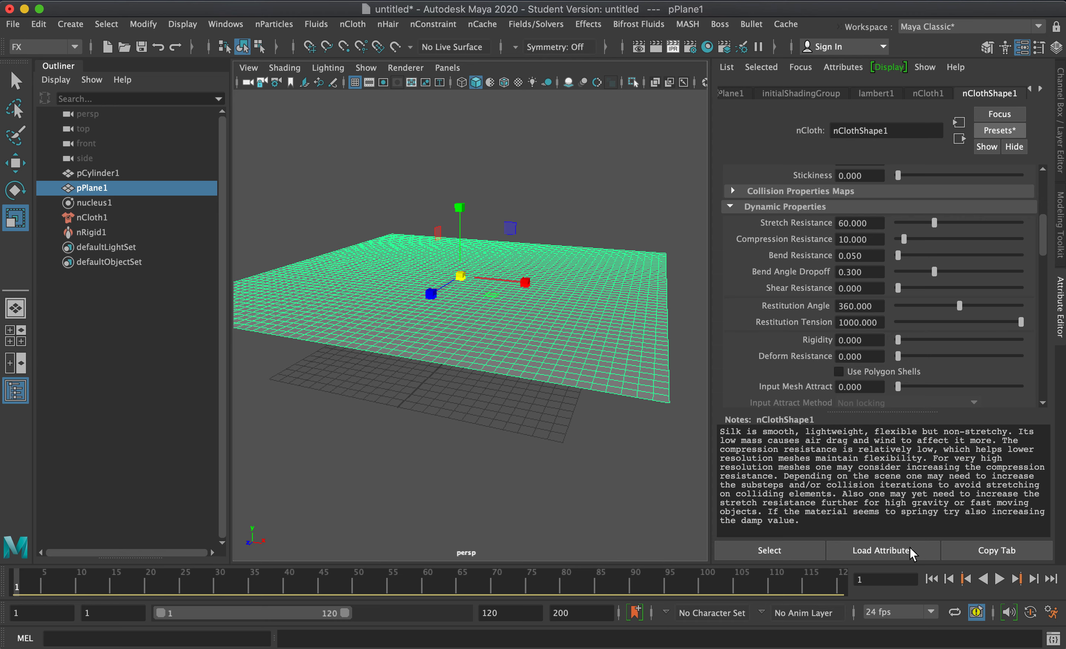
Step: Play the silk simulation briefly, stop at frame 7, and extend the playback range to end at frame 200
{"action": "left_click", "coordinate": [998, 578]}
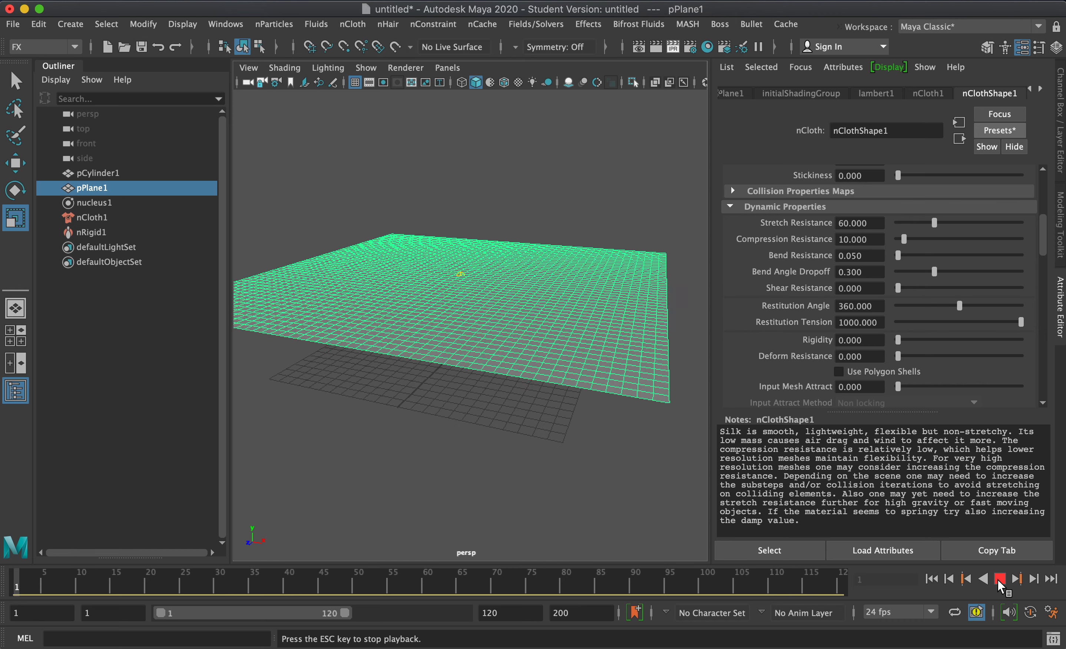
{"action": "left_click", "coordinate": [989, 578]}
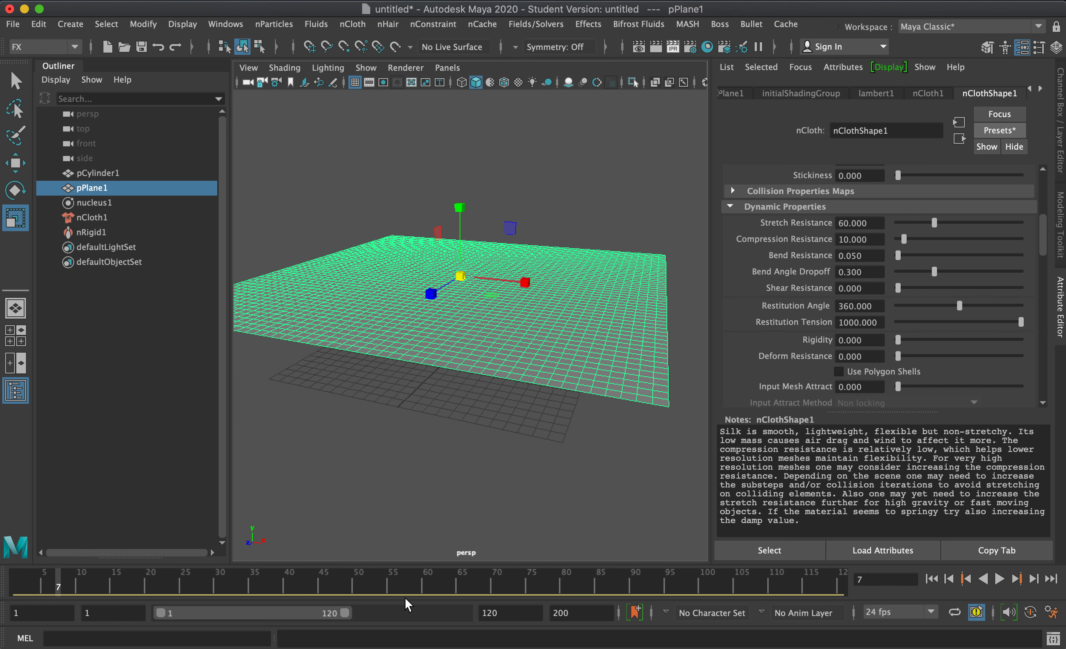
{"action": "left_click_drag", "start_coordinate": [342, 617], "coordinate": [488, 605]}
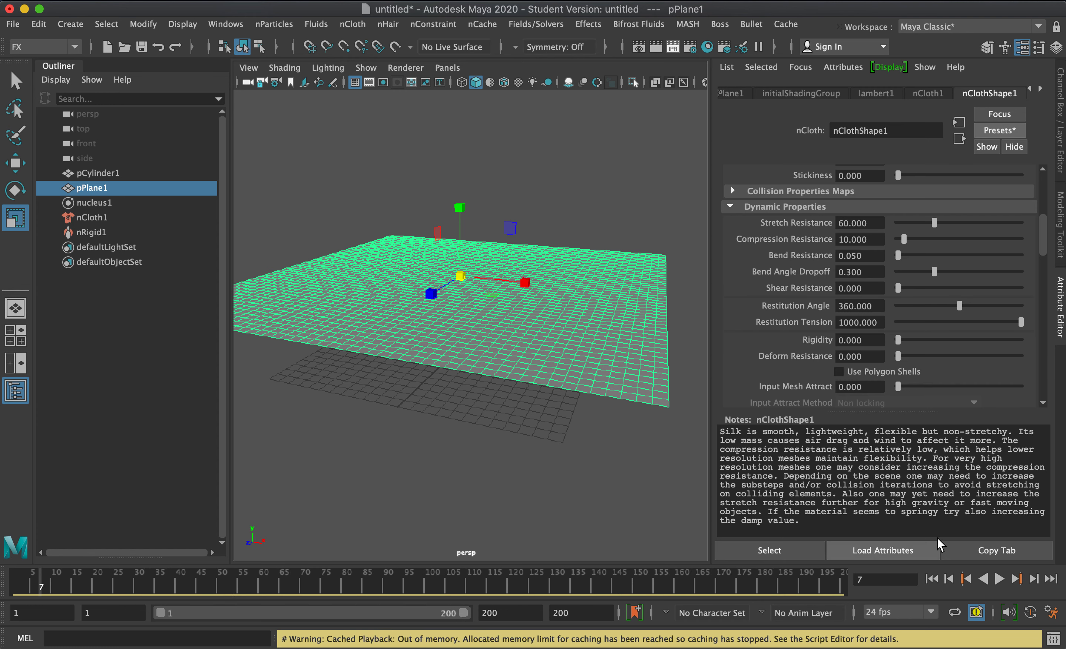
Step: Replace the nClothShape1 settings with the heavyDenim preset
{"action": "left_click", "coordinate": [999, 130]}
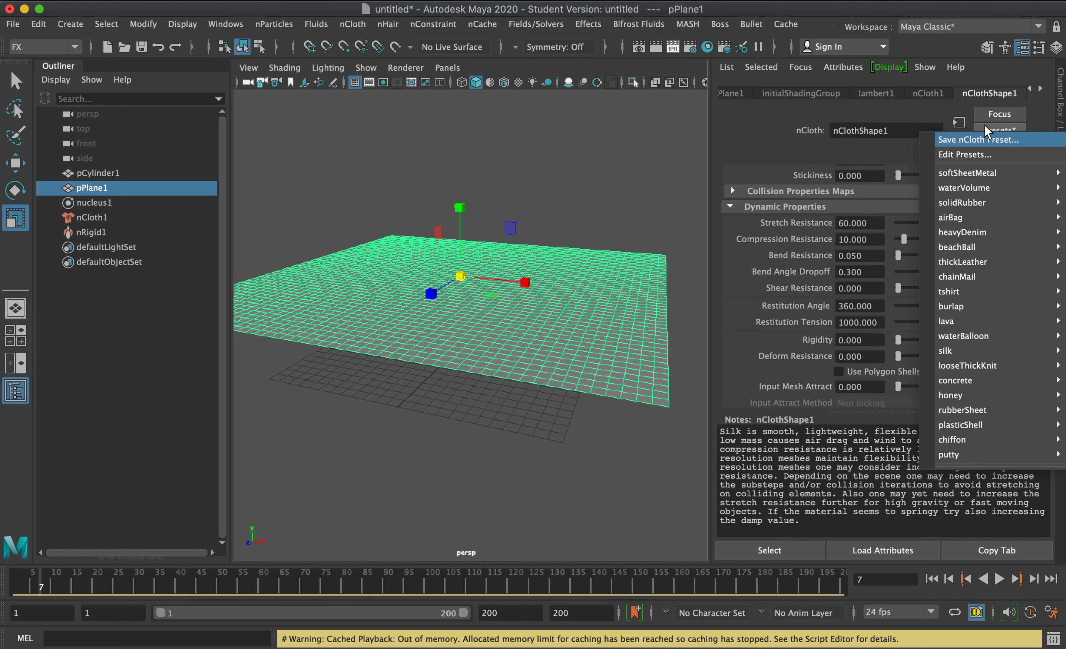
{"action": "mouse_move", "coordinate": [968, 351]}
{"action": "mouse_move", "coordinate": [968, 381]}
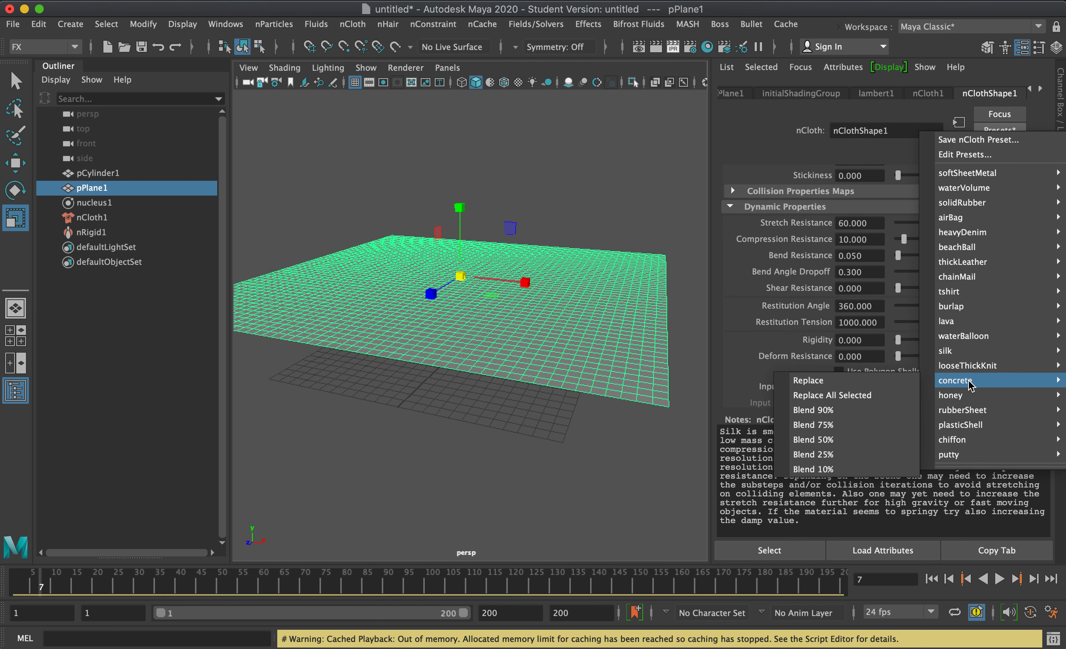
{"action": "mouse_move", "coordinate": [959, 250]}
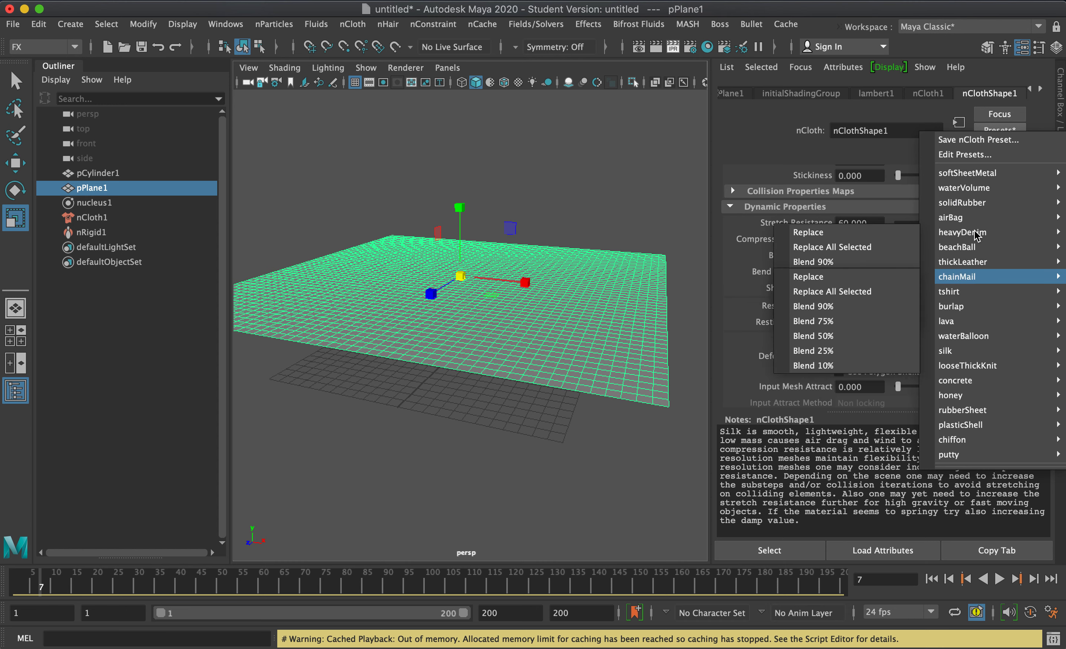
{"action": "left_click", "coordinate": [880, 236]}
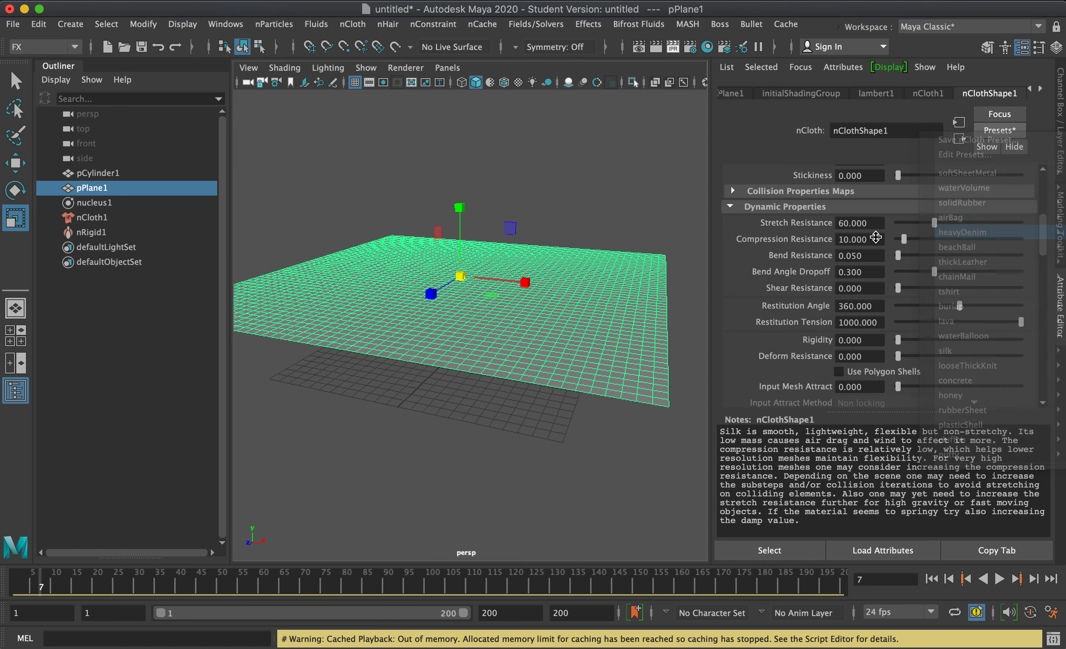